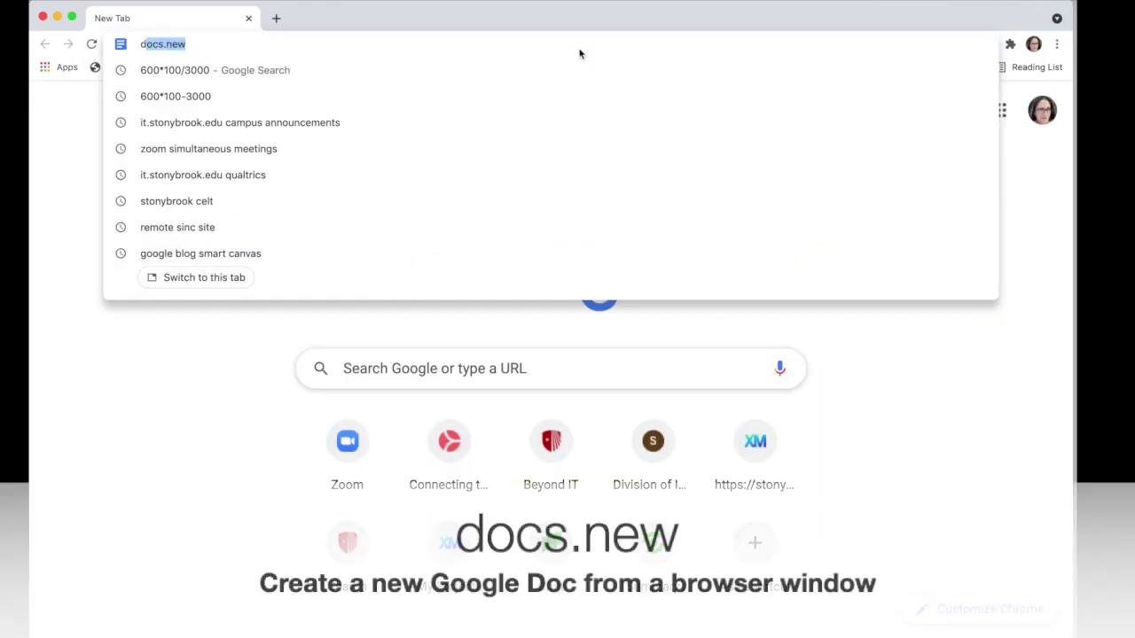
- Create a blank Google Doc by loading docs.new in Chrome
{"action": "type", "text": "docs.new"}
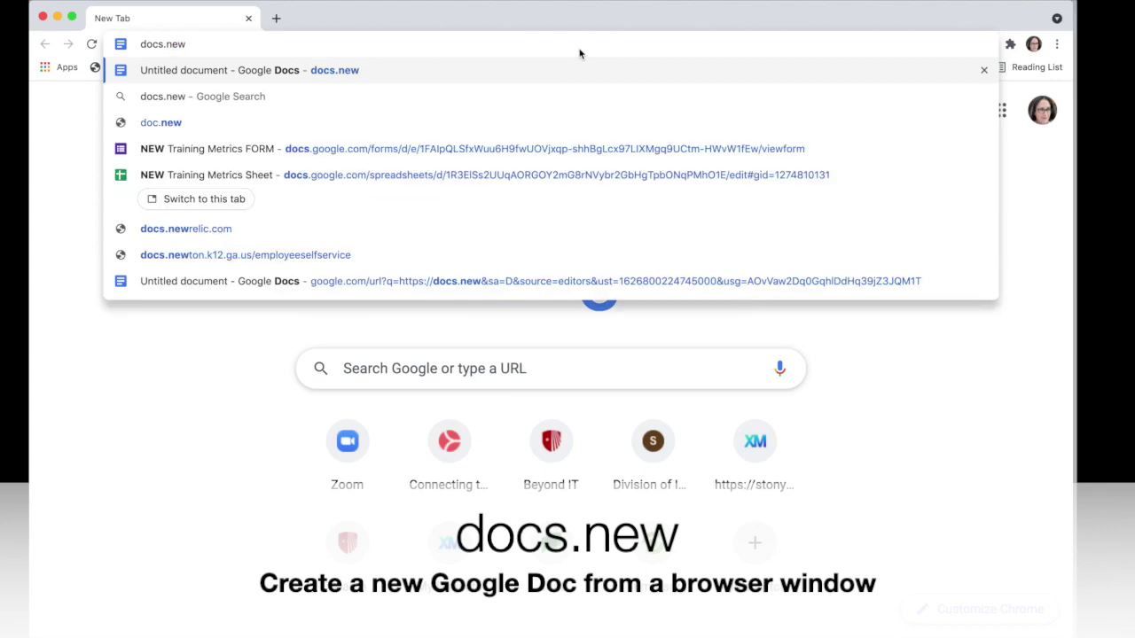
{"action": "key", "text": "Return"}
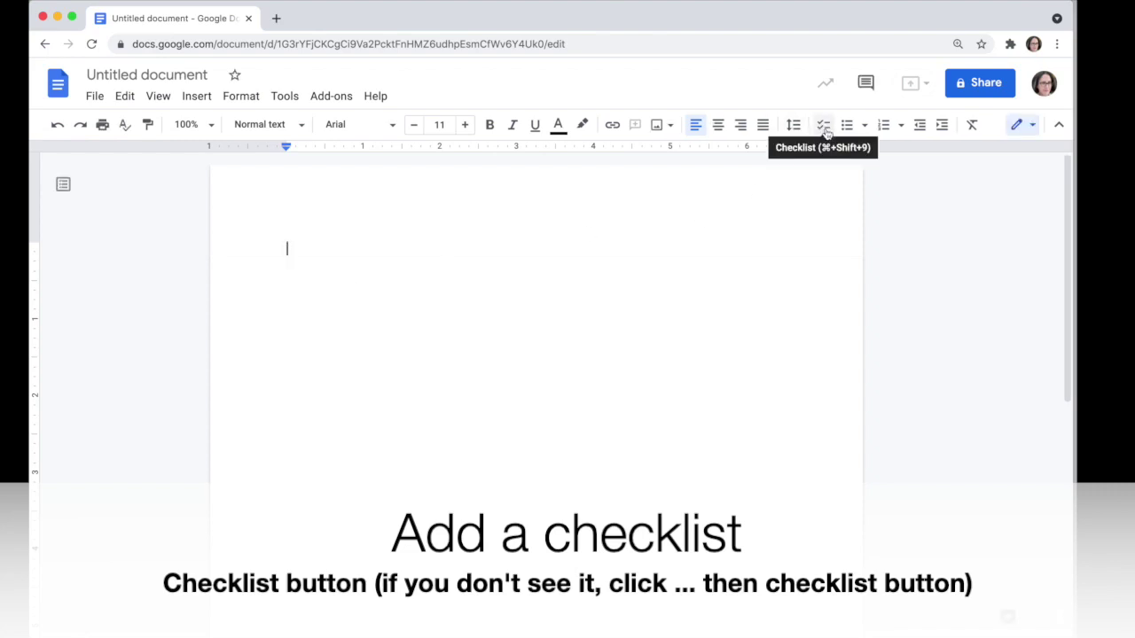
- Narrow the browser window and turn the empty first line into a checklist
{"action": "left_click_drag", "start_coordinate": [1072, 85], "coordinate": [865, 79]}
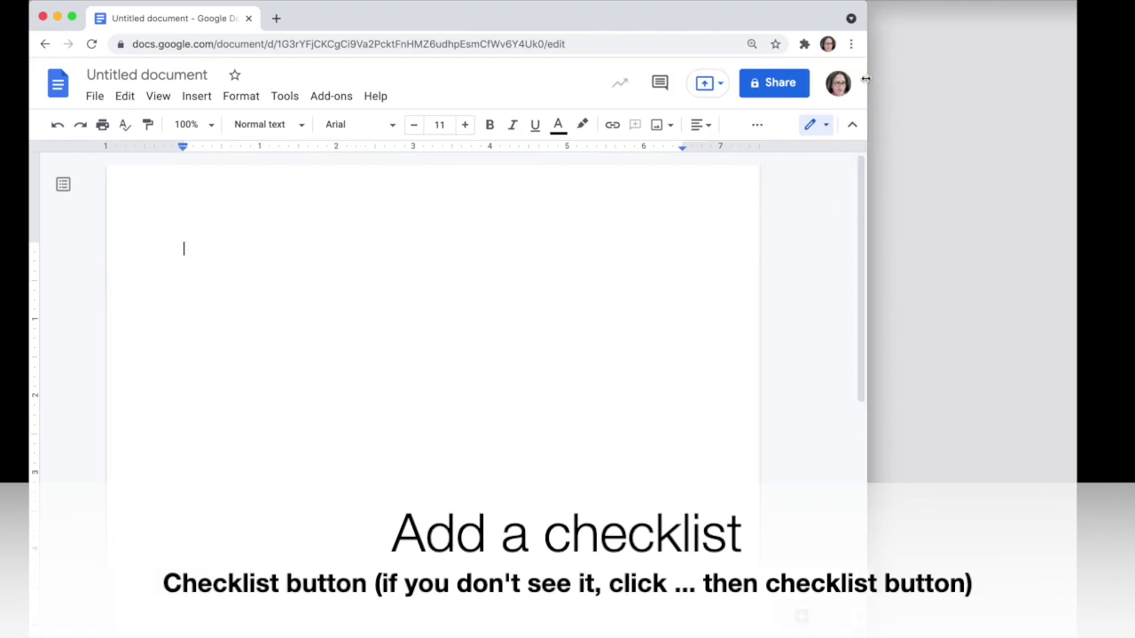
{"action": "left_click", "coordinate": [736, 132]}
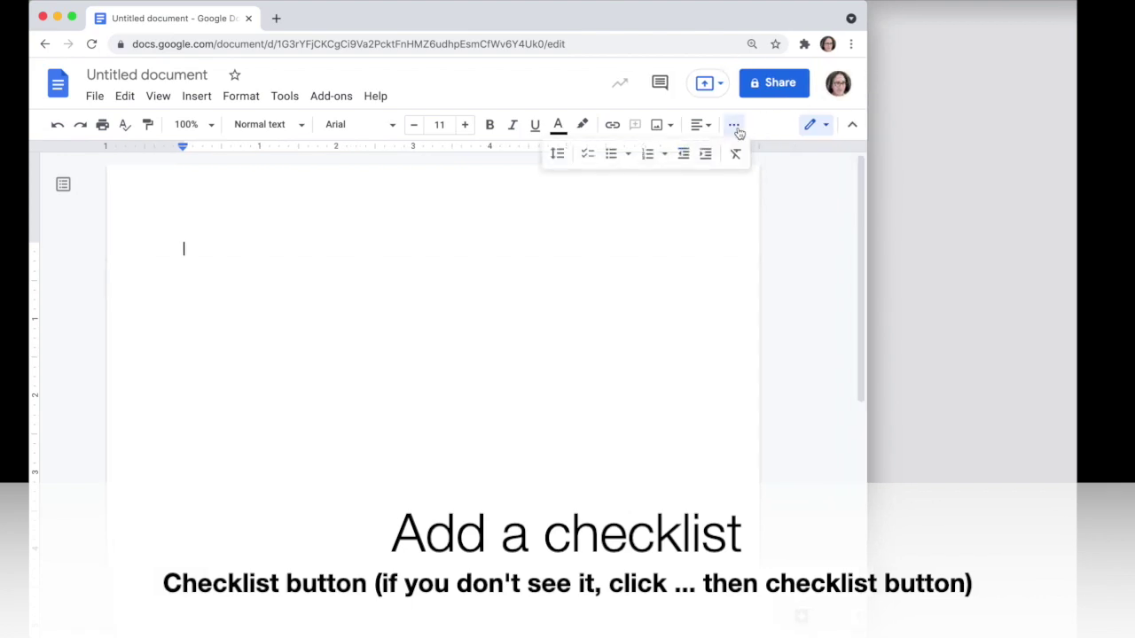
{"action": "left_click", "coordinate": [588, 156]}
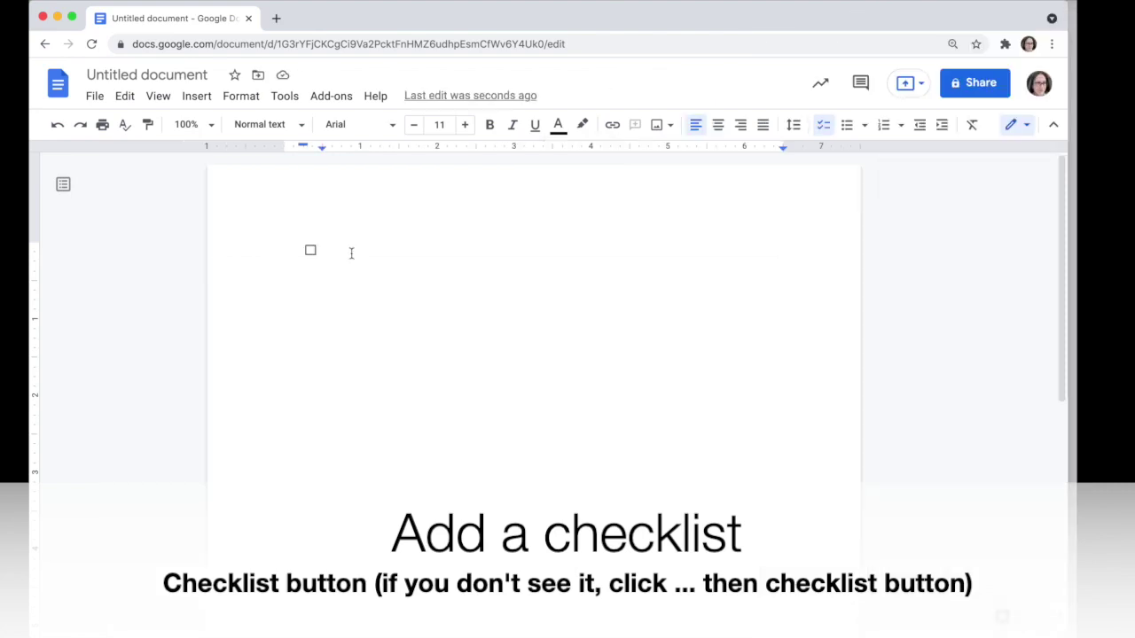
- Enter checklist items Item 1, Items 2 and Item 3, untick Item 1, and exit the list
{"action": "type", "text": "Item 1"}
{"action": "key", "text": "Return"}
{"action": "type", "text": "Items 2"}
{"action": "key", "text": "Return"}
{"action": "type", "text": "Ti"}
{"action": "key", "text": "BackSpace"}
{"action": "key", "text": "BackSpace"}
{"action": "type", "text": "Item 3"}
{"action": "key", "text": "Return"}
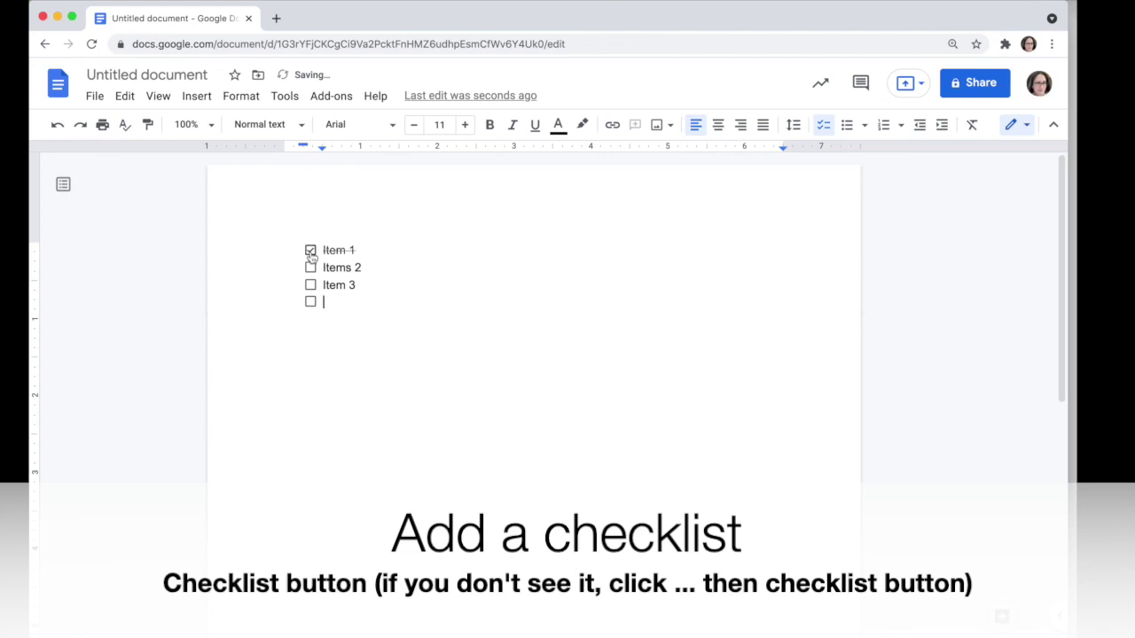
{"action": "left_click", "coordinate": [310, 252]}
{"action": "key", "text": "Return"}
{"action": "key", "text": "Return"}
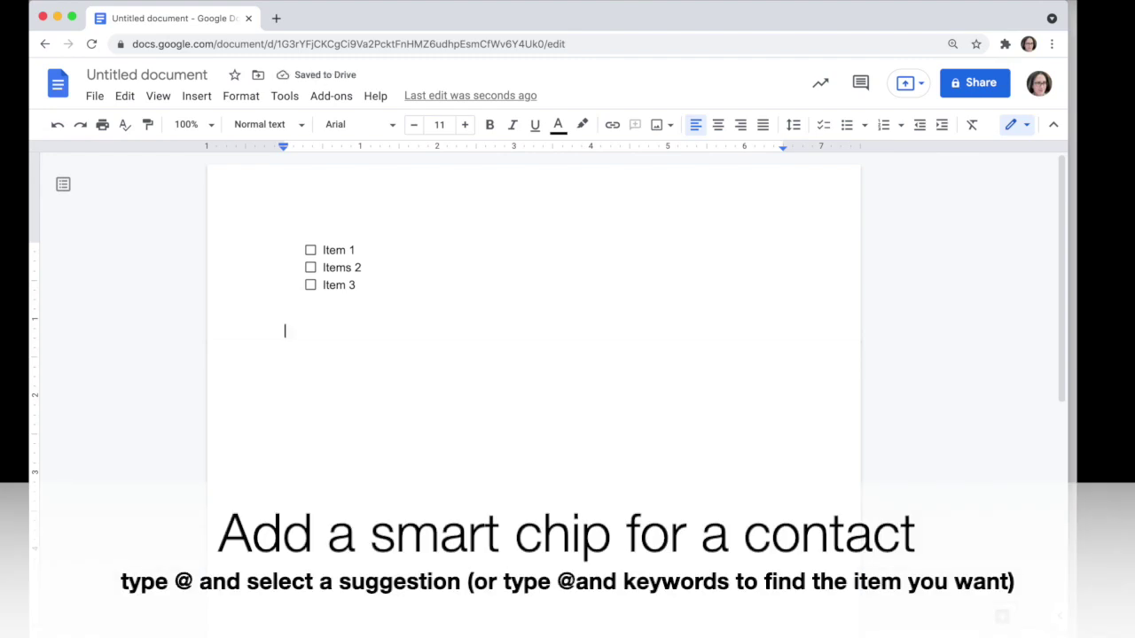
- Insert a person chip for the suggested contact using @ on the line below the checklist
{"action": "type", "text": "@"}
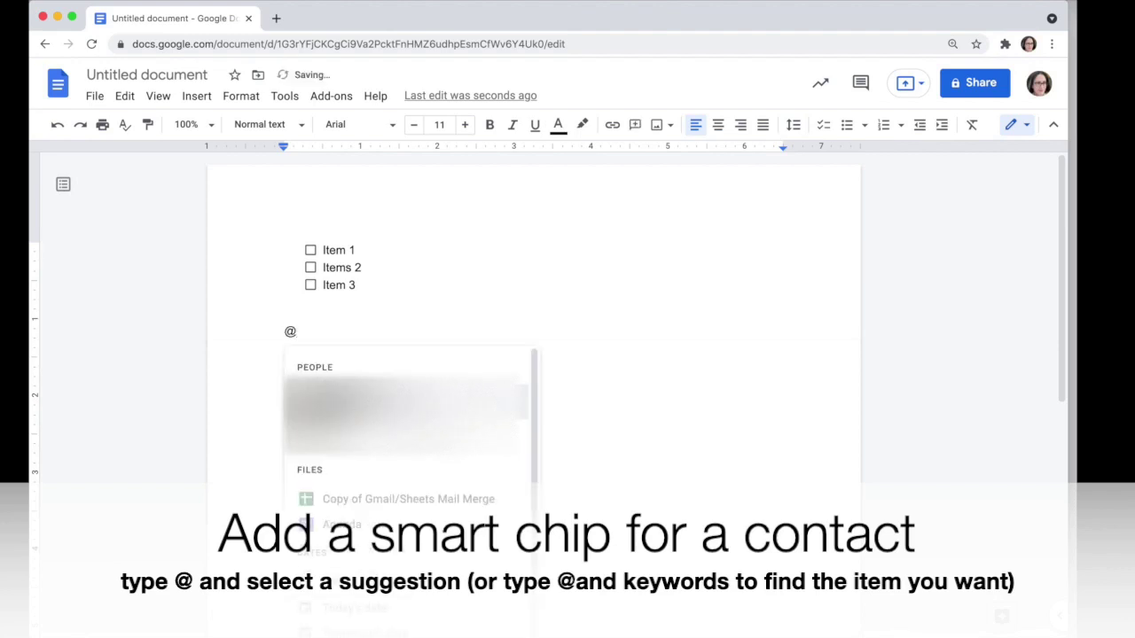
{"action": "scroll", "coordinate": [658, 369], "scroll_direction": "down", "scroll_amount": 2}
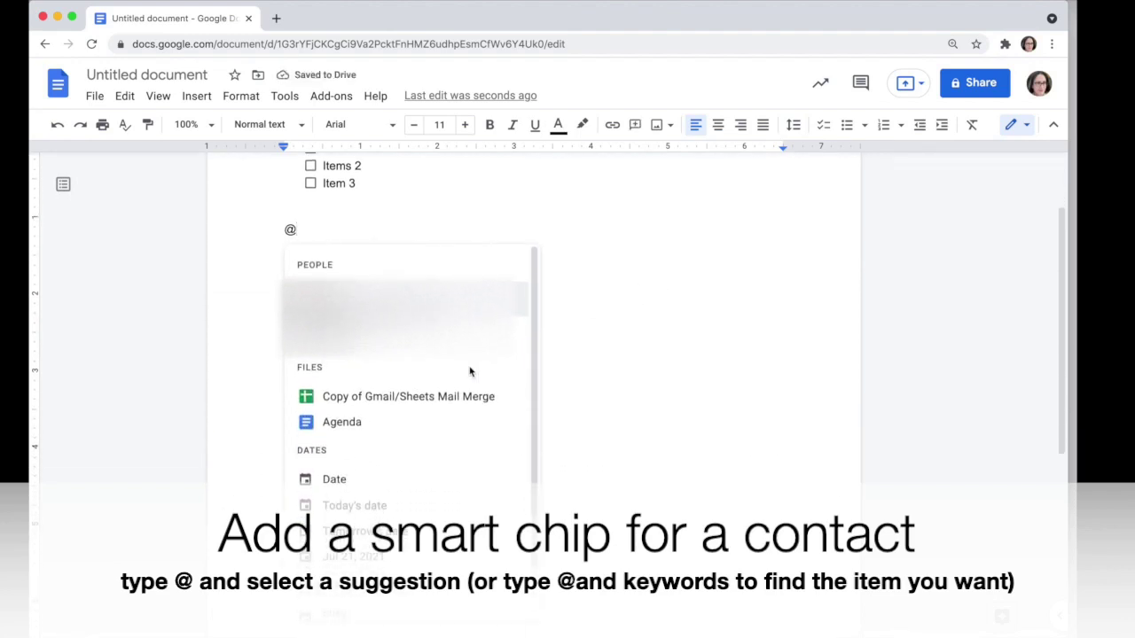
{"action": "scroll", "coordinate": [470, 372], "scroll_direction": "down", "scroll_amount": 1}
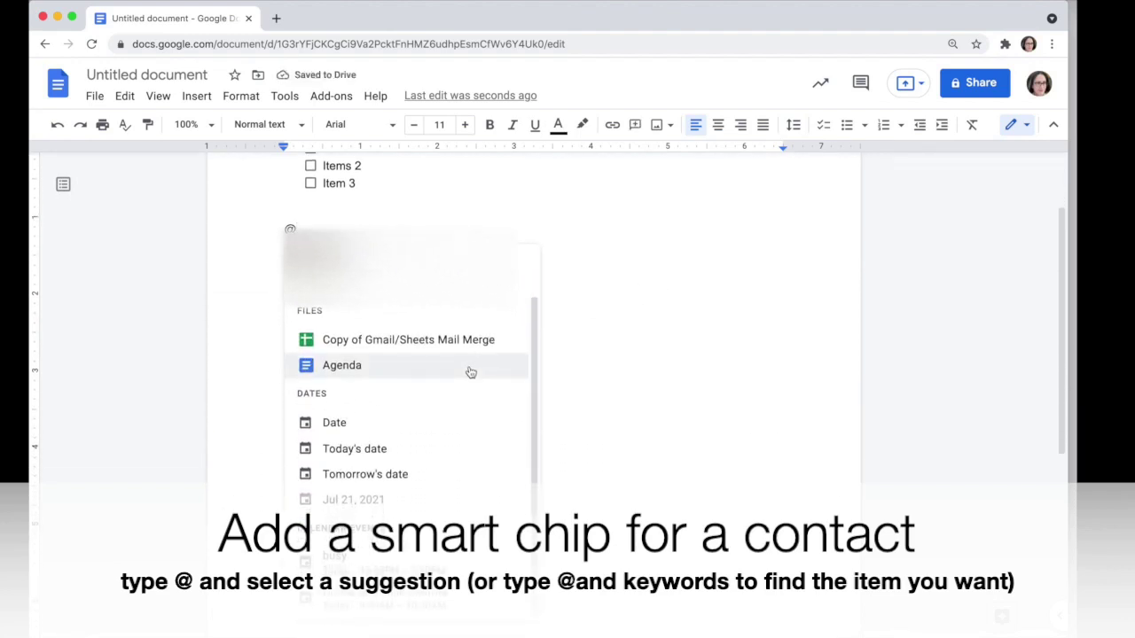
{"action": "scroll", "coordinate": [443, 381], "scroll_direction": "up", "scroll_amount": 1}
{"action": "left_click", "coordinate": [394, 309]}
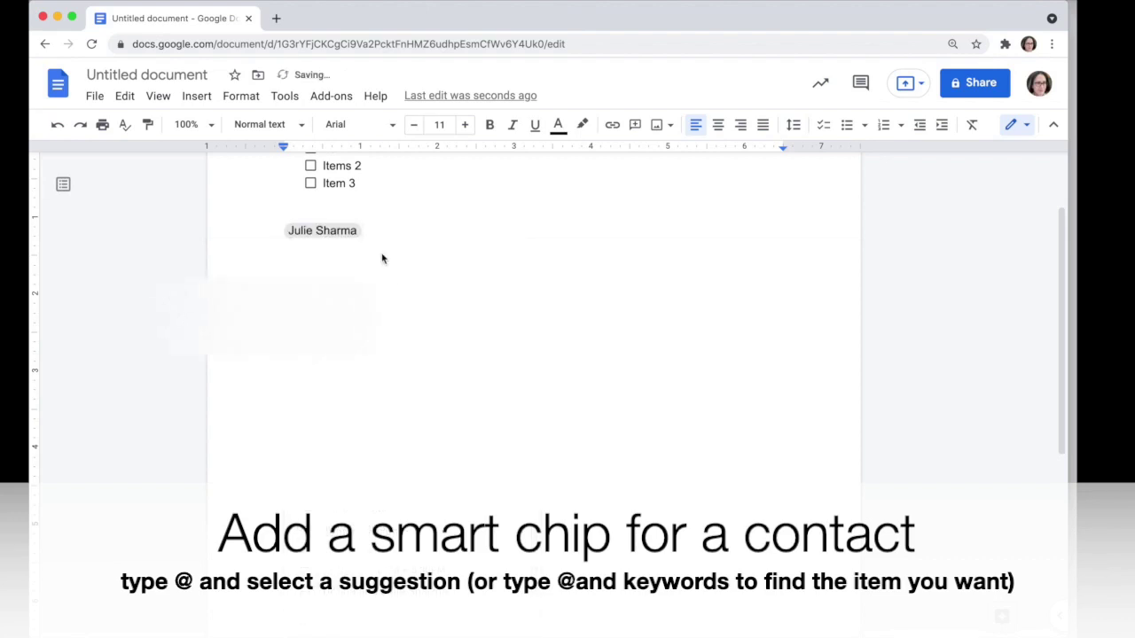
{"action": "key", "text": "BackSpace"}
{"action": "key", "text": "BackSpace"}
{"action": "type", "text": "@"}
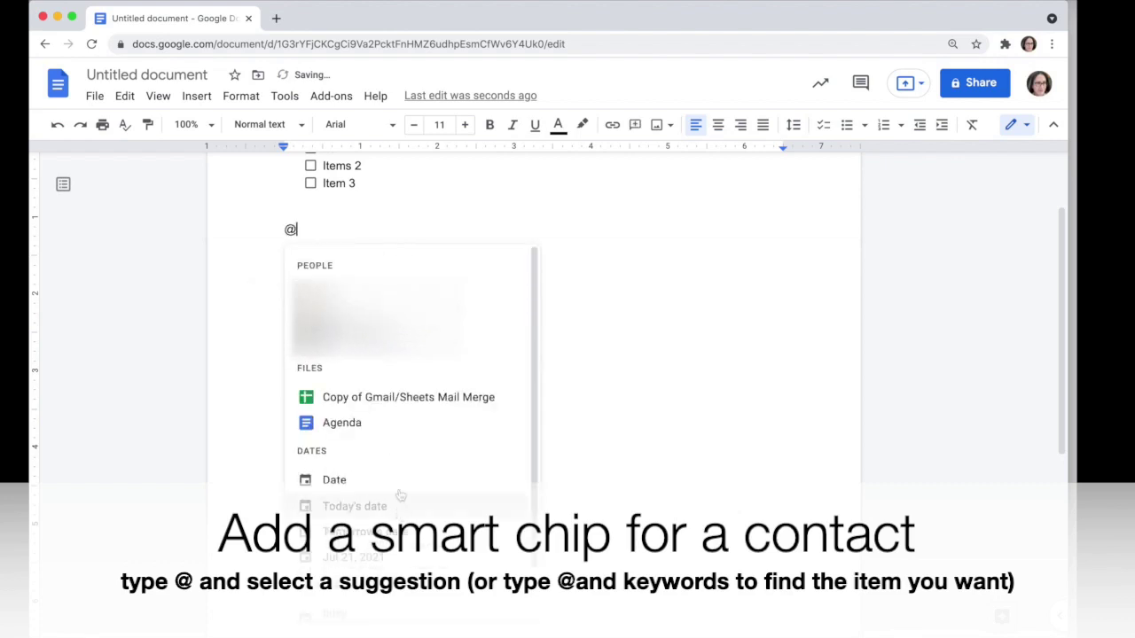
{"action": "key", "text": "Return"}
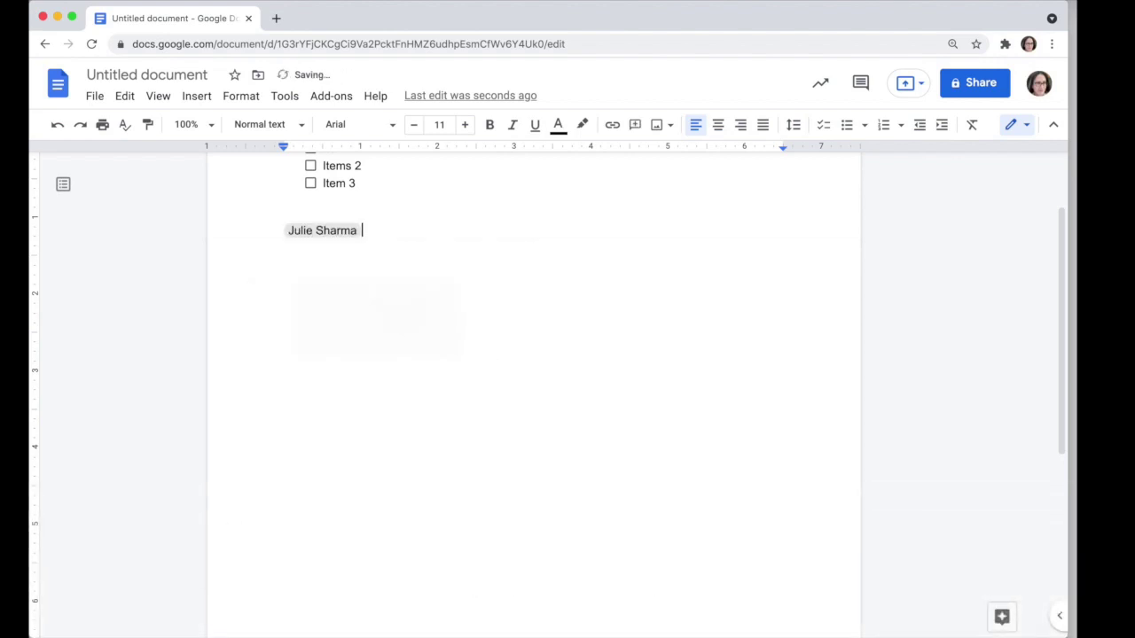
- Bring up the contact's preview card from the person chip, then type @ on a fresh line
{"action": "mouse_move", "coordinate": [320, 235]}
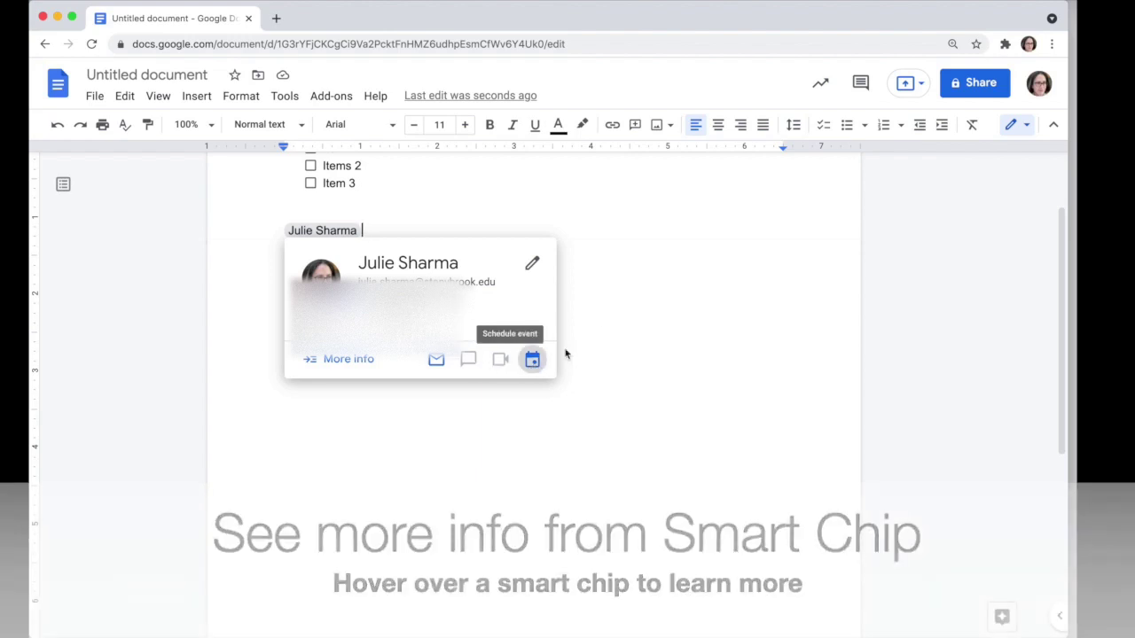
{"action": "type", "text": "@"}
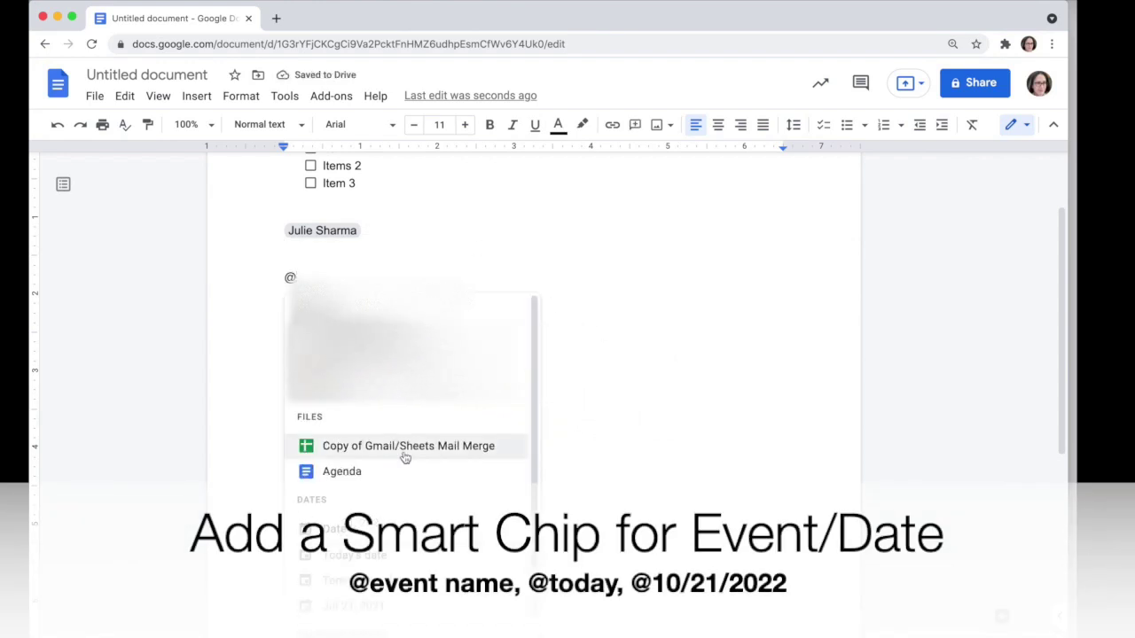
- Insert the 'Mini Byte: Checklists and Smart Chips' event chip (Thu, Jul 22, 2:00–2:30PM)
{"action": "scroll", "coordinate": [443, 453], "scroll_direction": "down", "scroll_amount": 1}
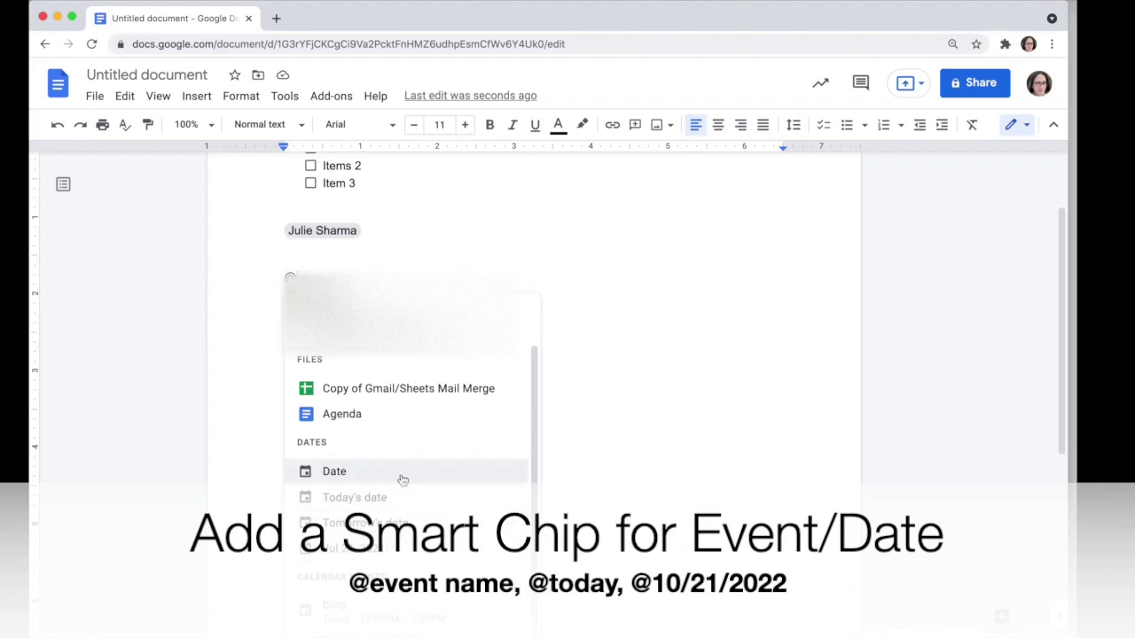
{"action": "scroll", "coordinate": [400, 476], "scroll_direction": "down", "scroll_amount": 2}
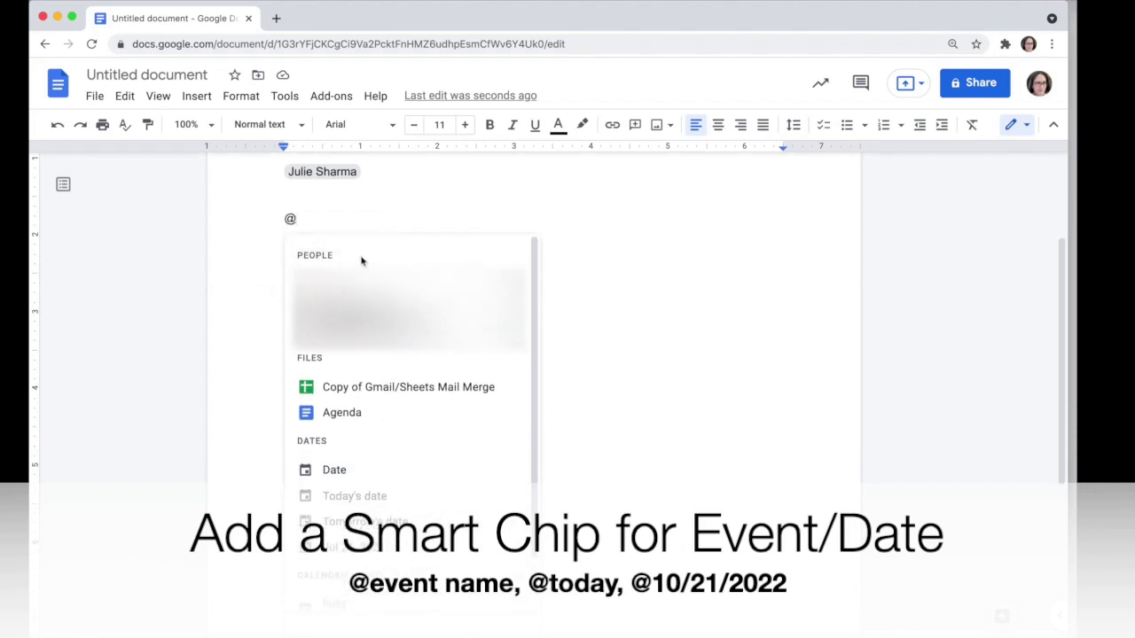
{"action": "type", "text": "mi"}
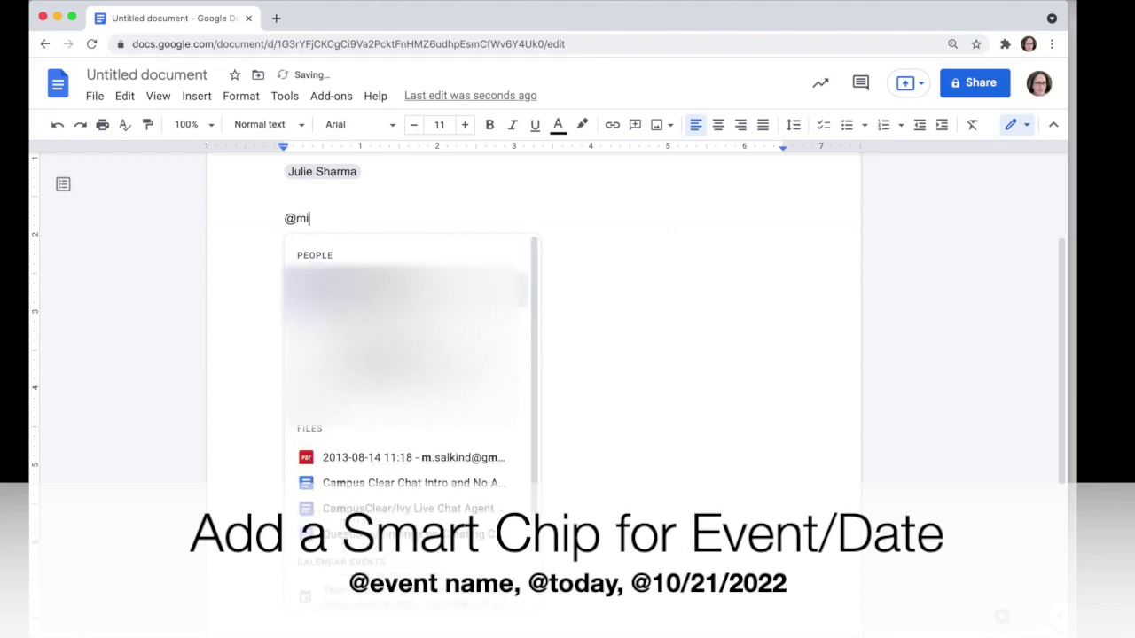
{"action": "type", "text": "ni byte"}
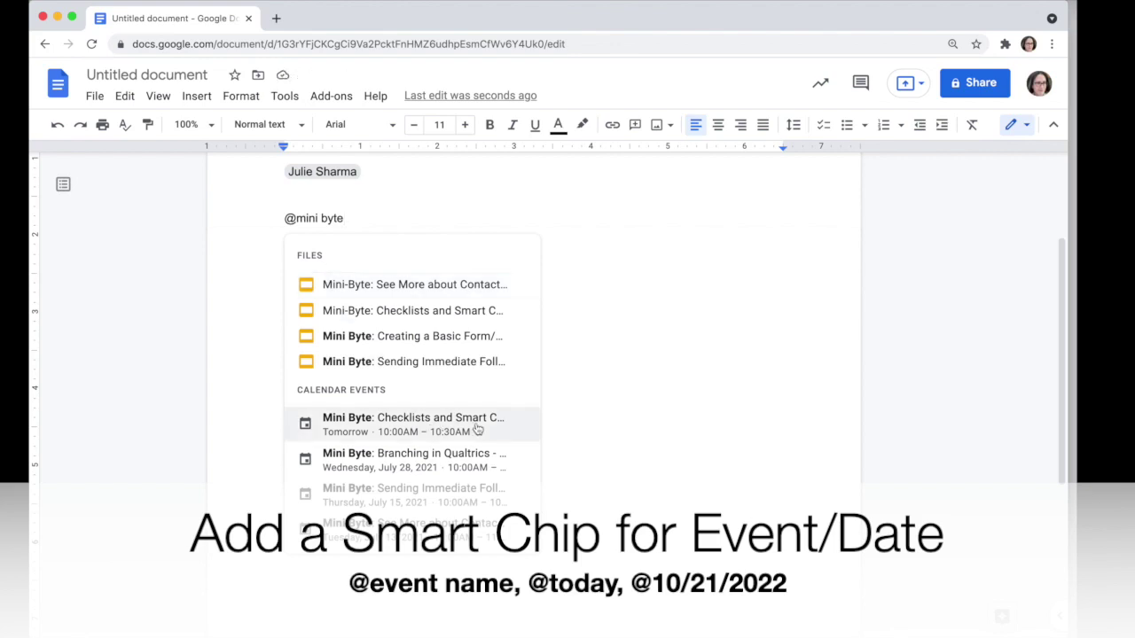
{"action": "left_click", "coordinate": [477, 430]}
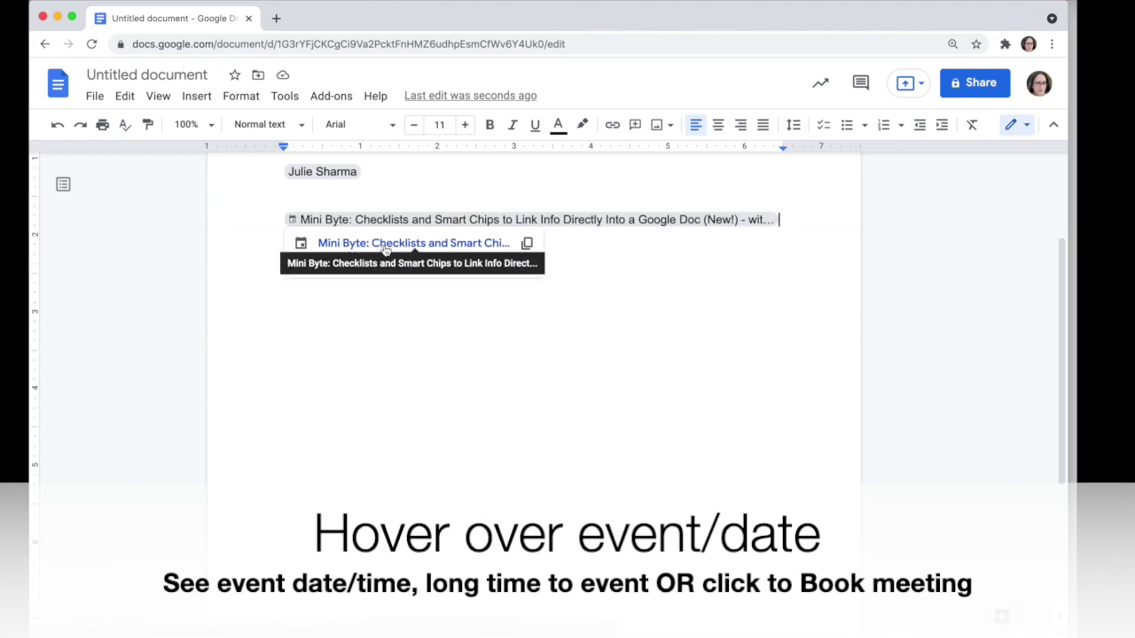
{"action": "key", "text": "Return"}
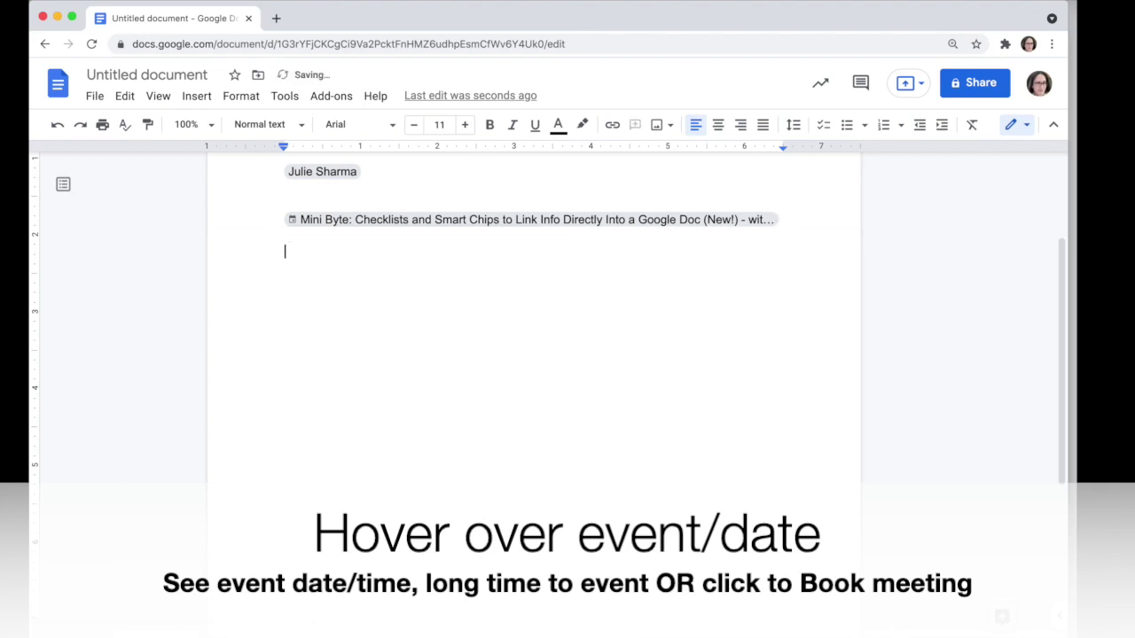
{"action": "type", "text": "@"}
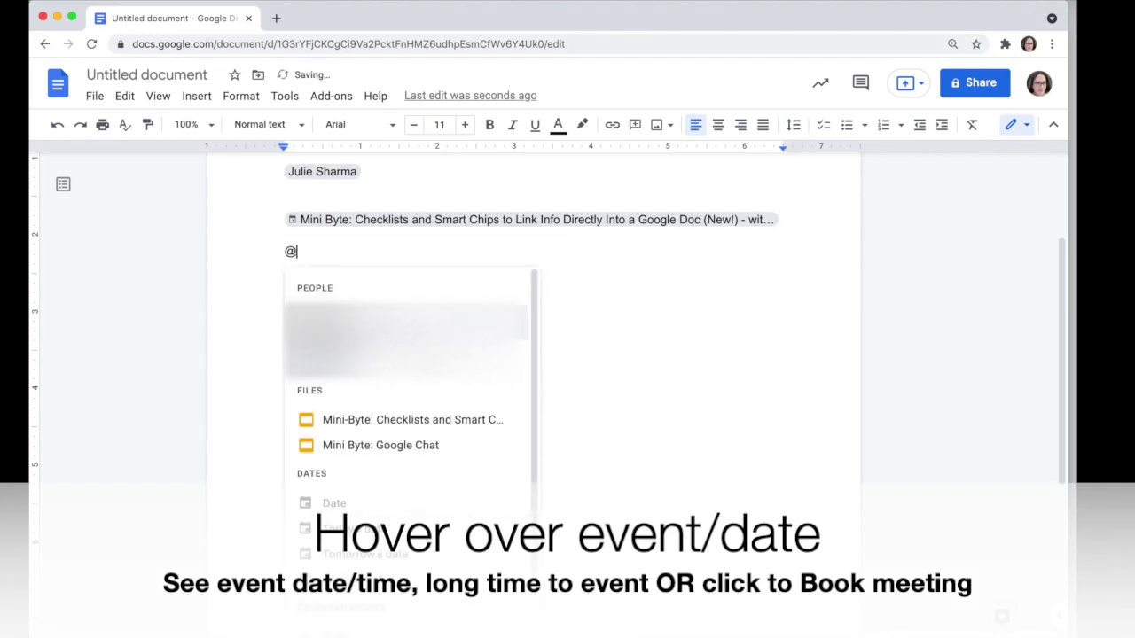
{"action": "type", "text": "tom"}
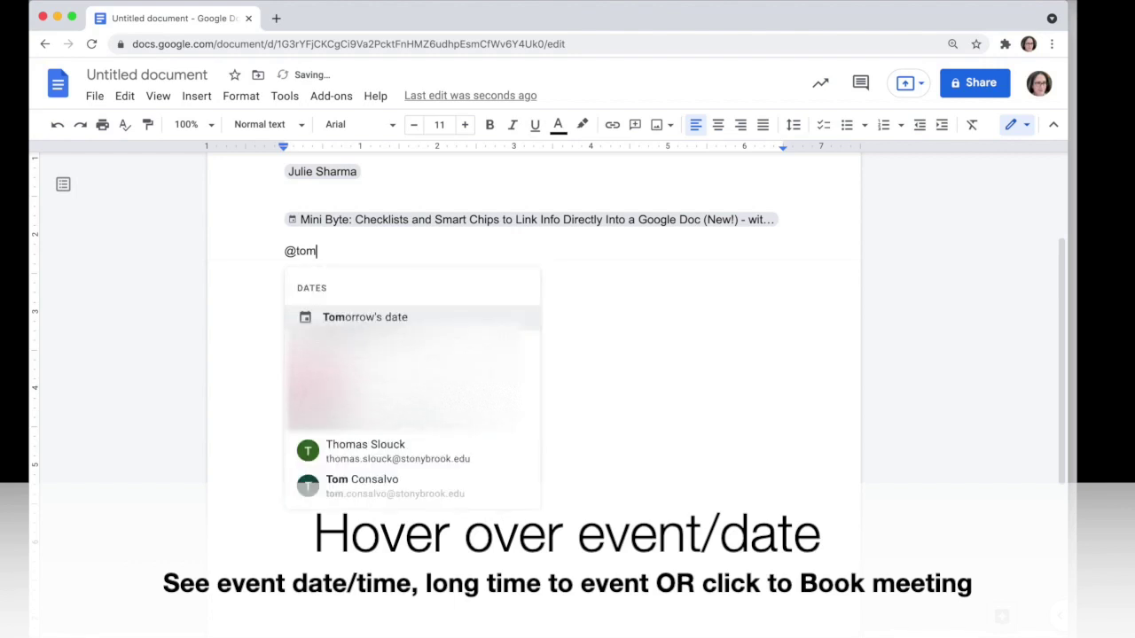
{"action": "type", "text": "o"}
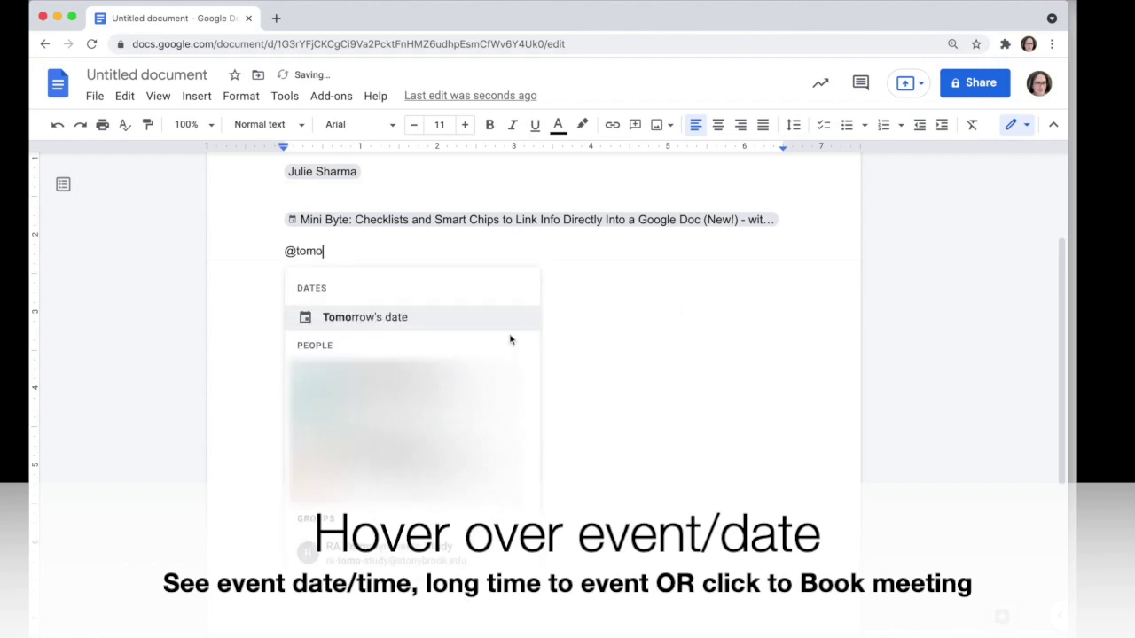
{"action": "left_click", "coordinate": [328, 321]}
{"action": "mouse_move", "coordinate": [306, 255]}
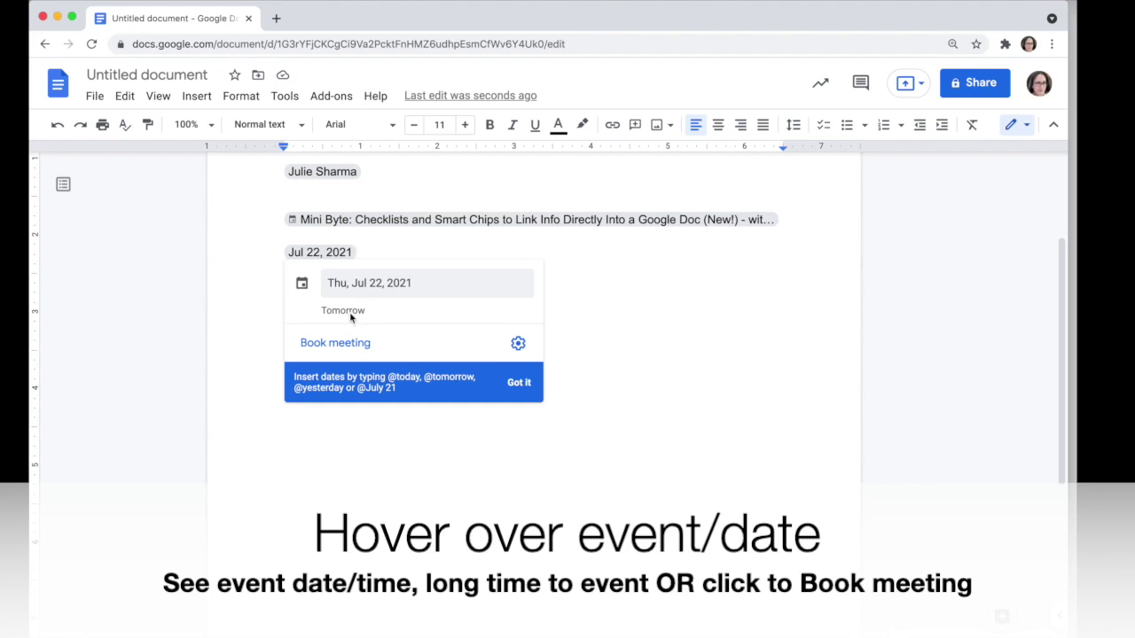
{"action": "key", "text": "Return"}
{"action": "type", "text": "@"}
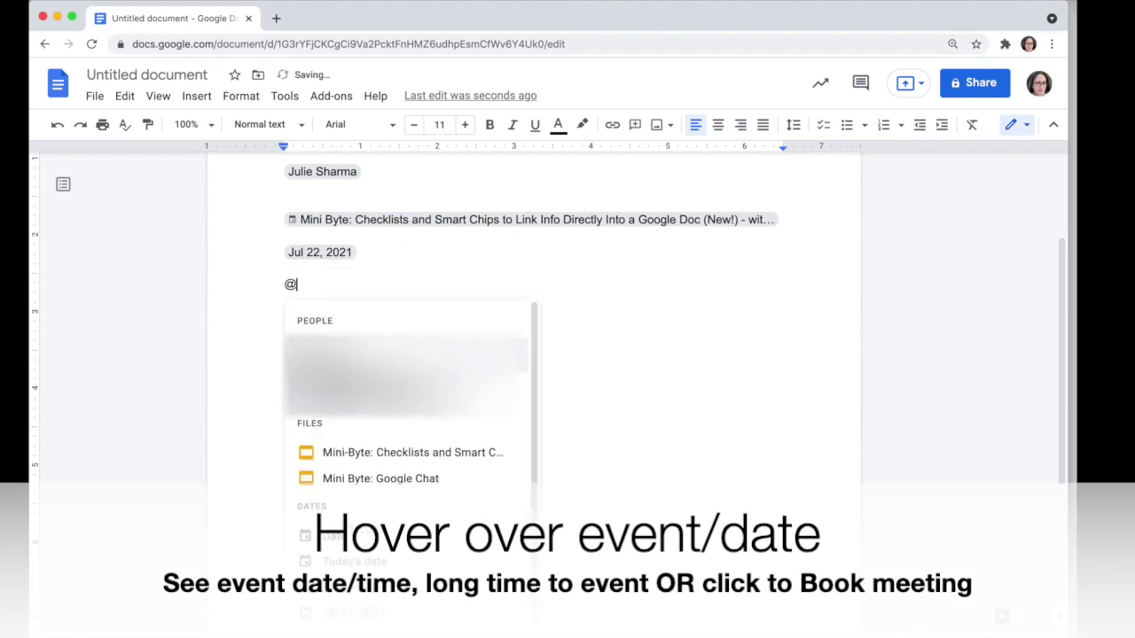
{"action": "type", "text": "9/"}
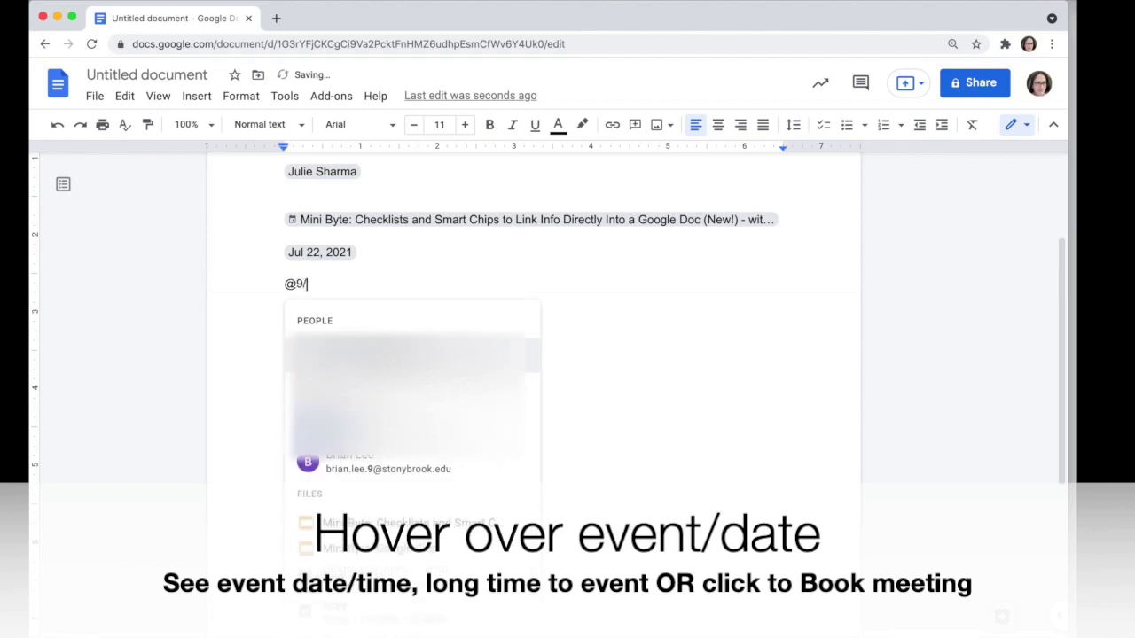
{"action": "type", "text": "1/2021"}
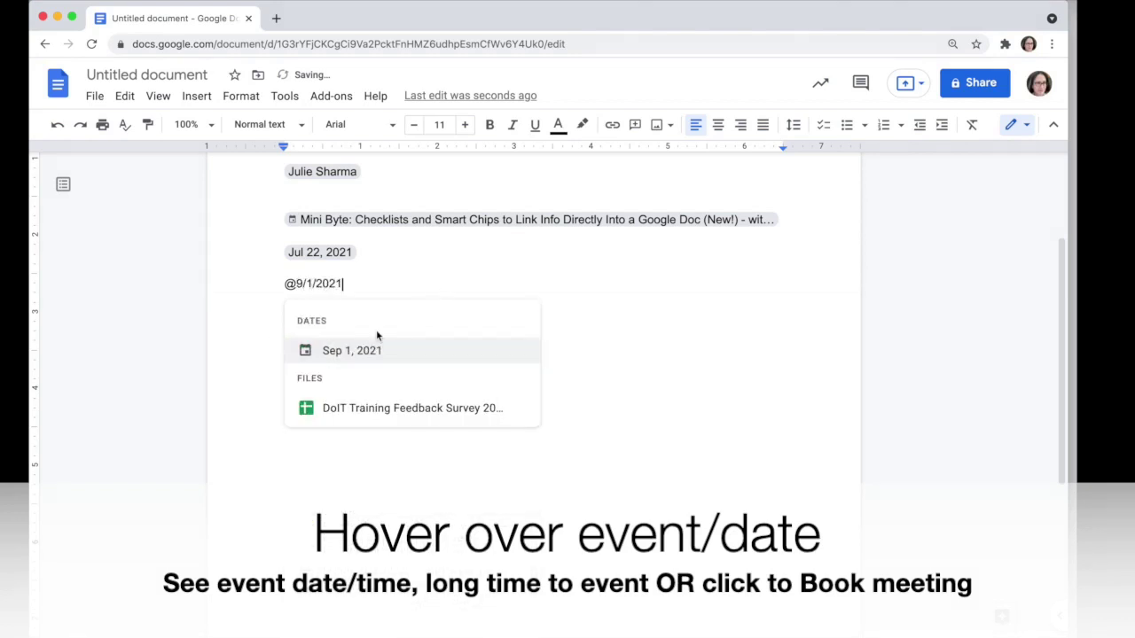
- Convert @9/1/2021 into a Sep 1, 2021 date chip, leaving its display format unchanged
{"action": "left_click", "coordinate": [360, 348]}
{"action": "mouse_move", "coordinate": [319, 297]}
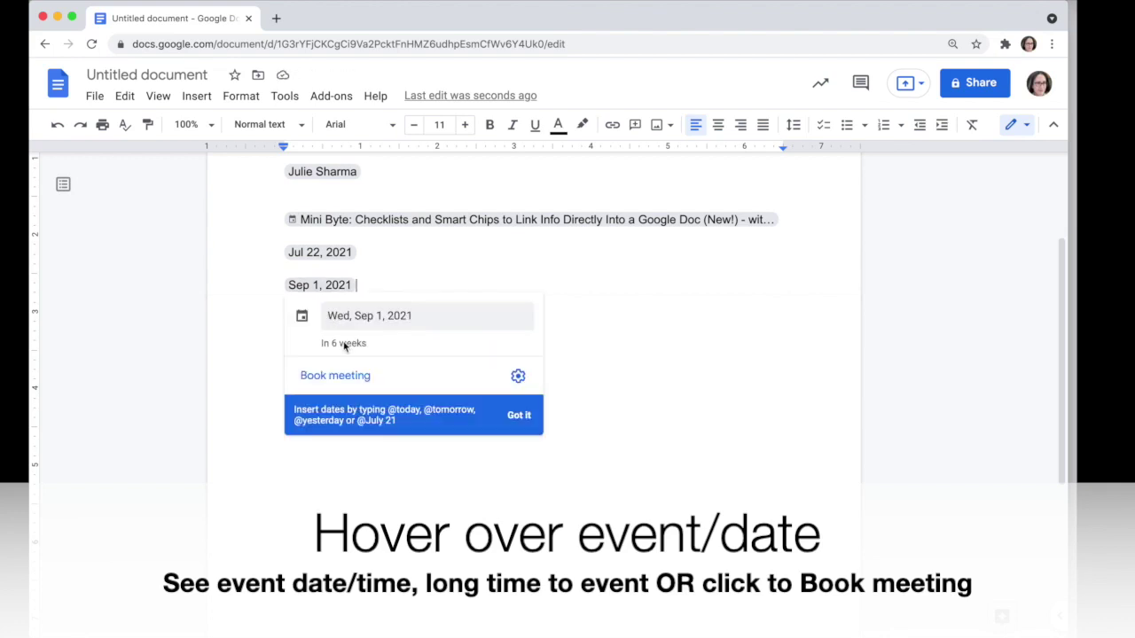
{"action": "left_click", "coordinate": [518, 378]}
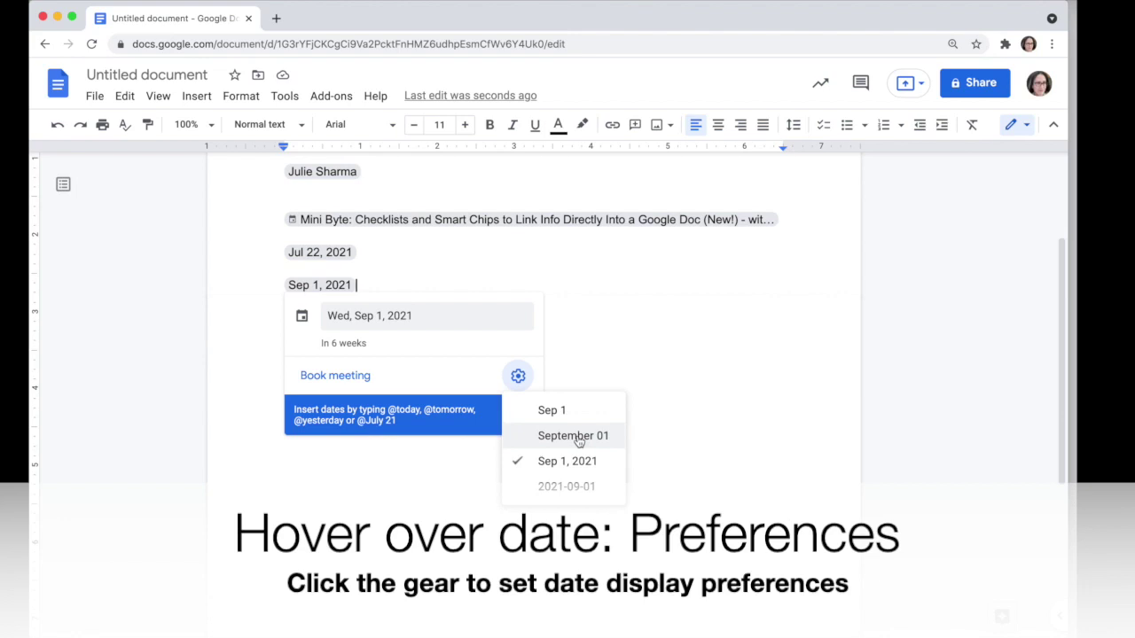
{"action": "left_click", "coordinate": [607, 314]}
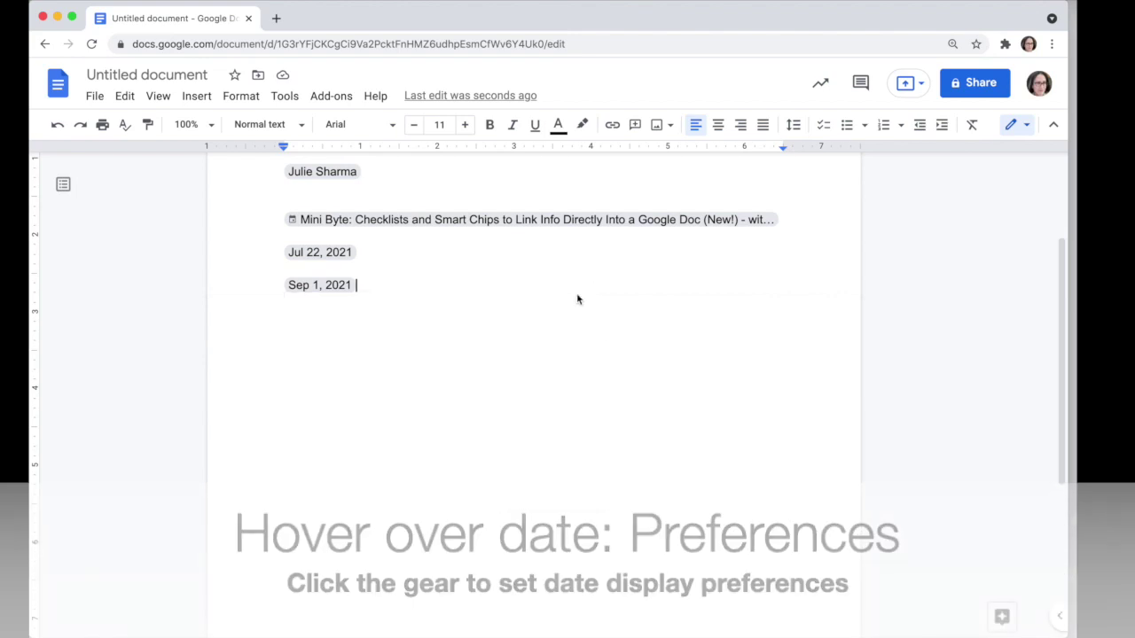
{"action": "key", "text": "Return"}
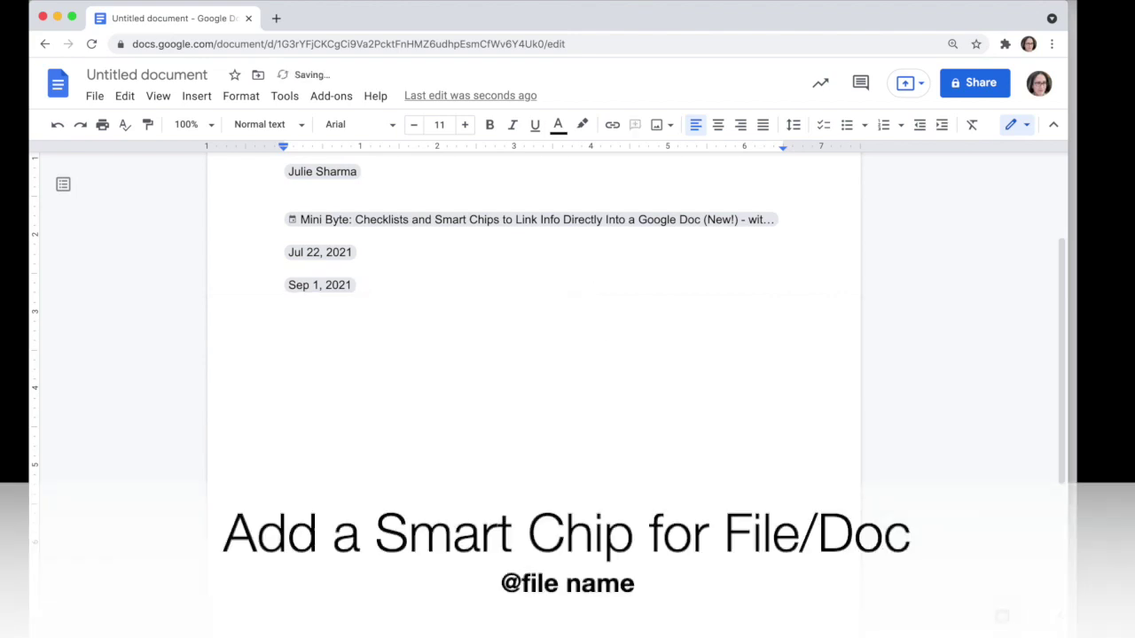
{"action": "type", "text": "@"}
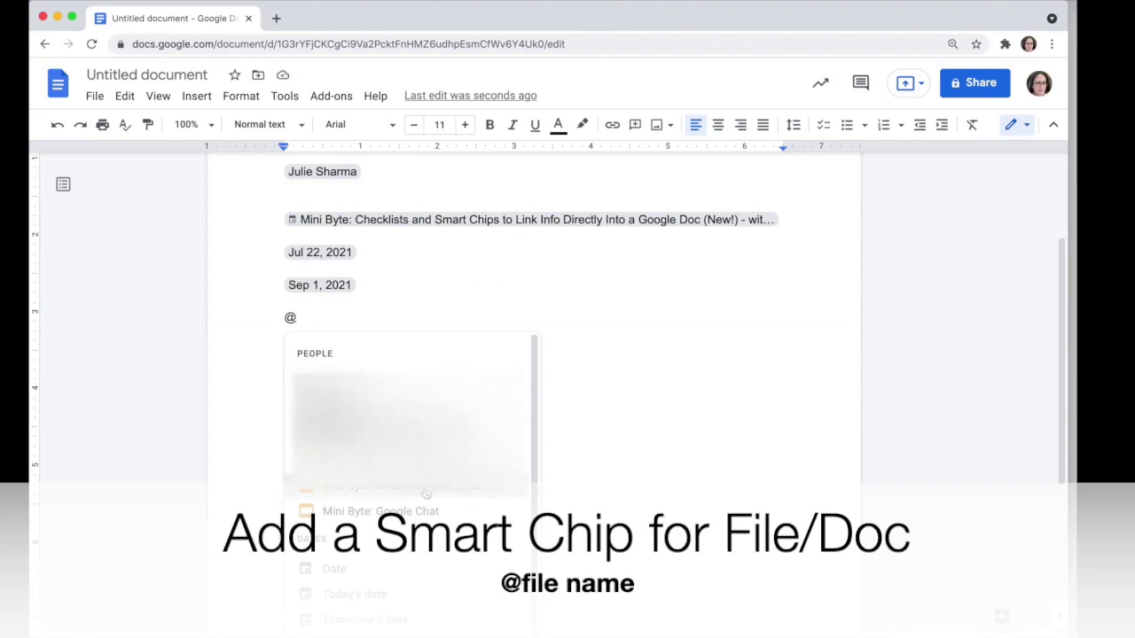
{"action": "type", "text": "Mini"}
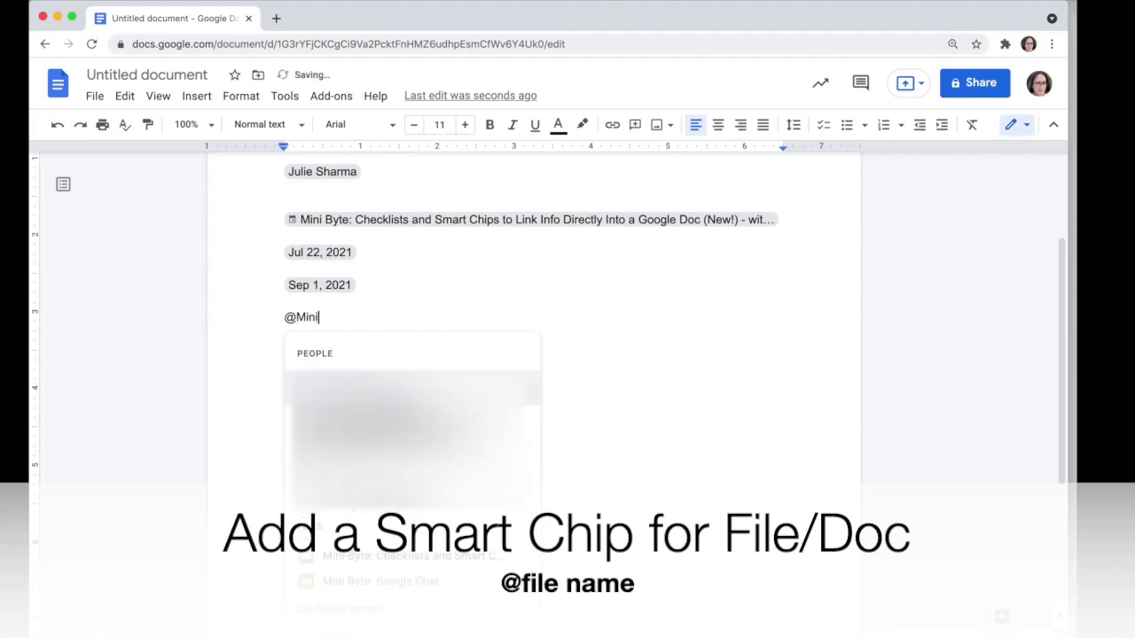
{"action": "type", "text": " byte"}
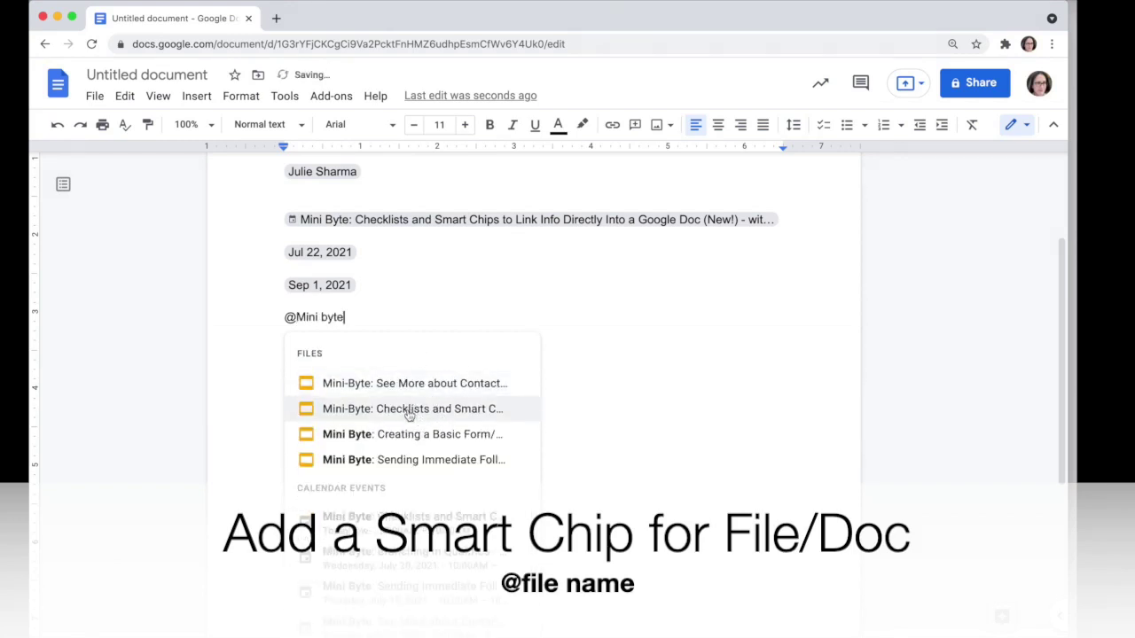
{"action": "left_click", "coordinate": [411, 410]}
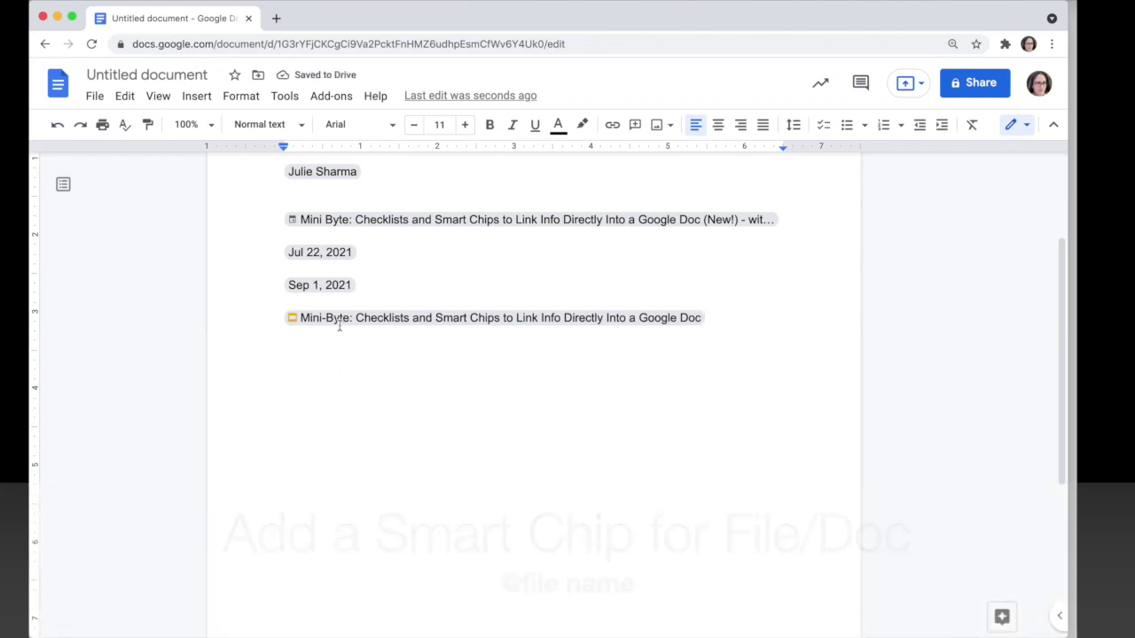
{"action": "mouse_move", "coordinate": [339, 322]}
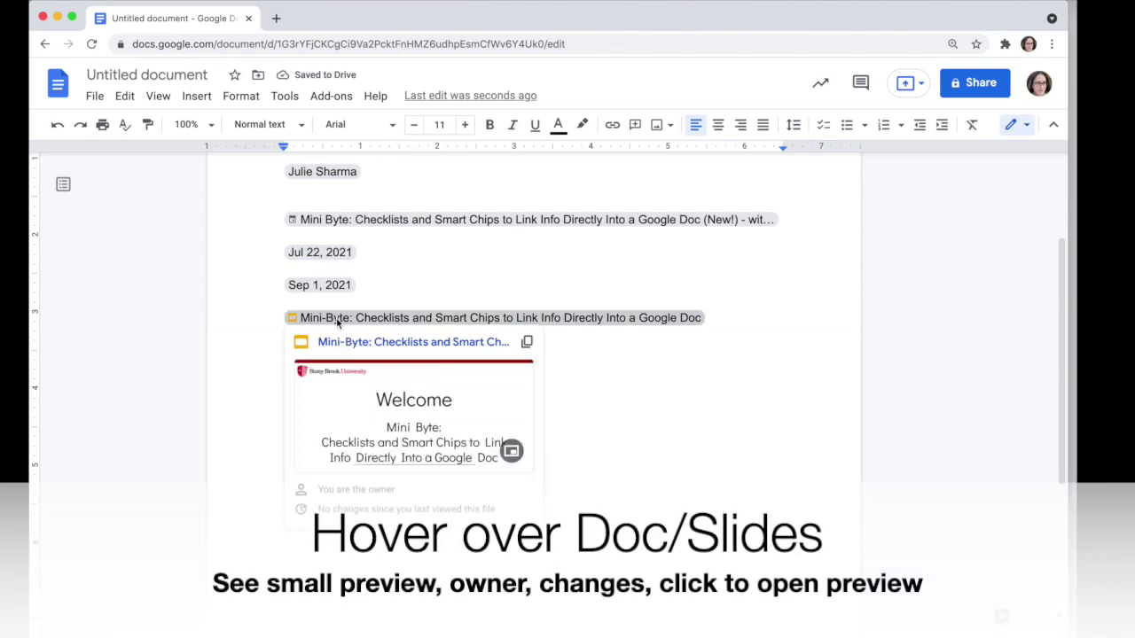
{"action": "mouse_move", "coordinate": [454, 390]}
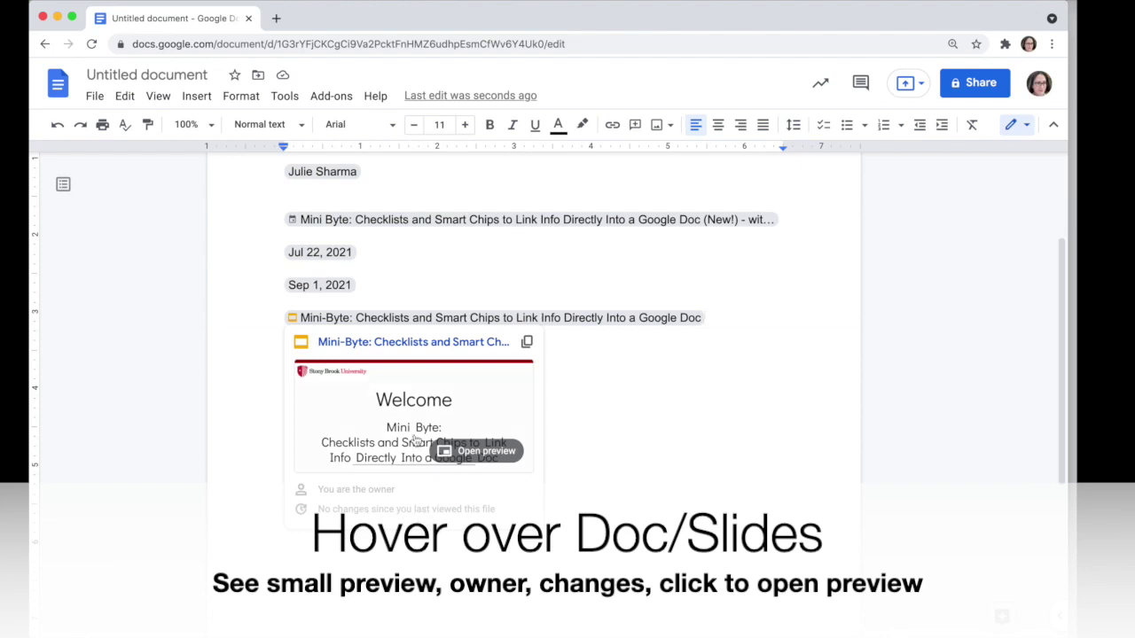
{"action": "left_click", "coordinate": [483, 452]}
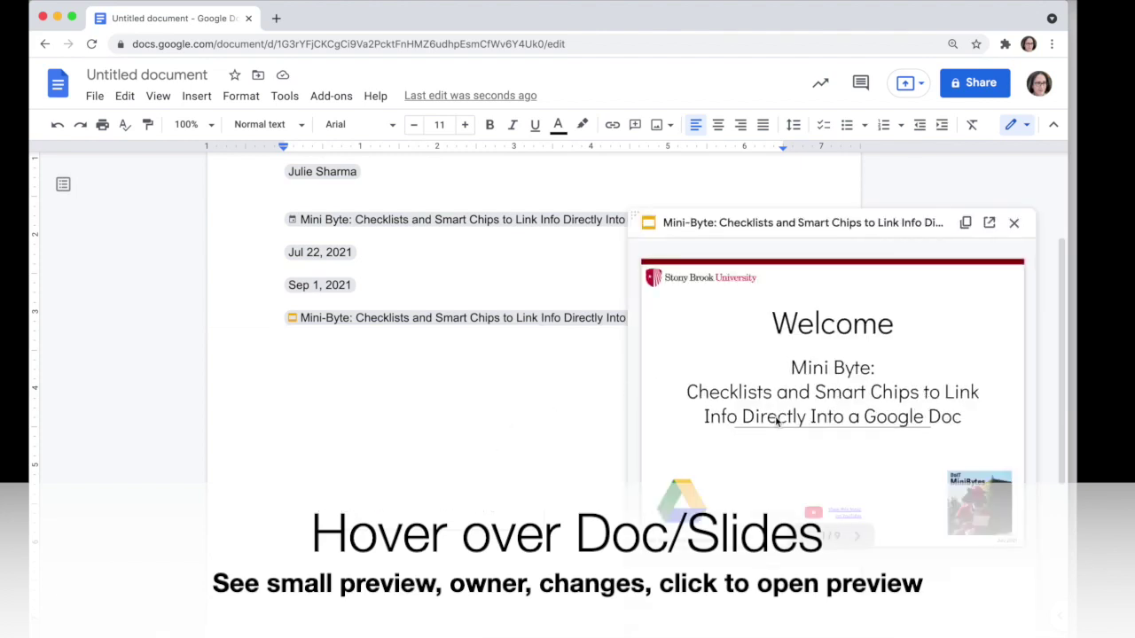
{"action": "left_click", "coordinate": [858, 536]}
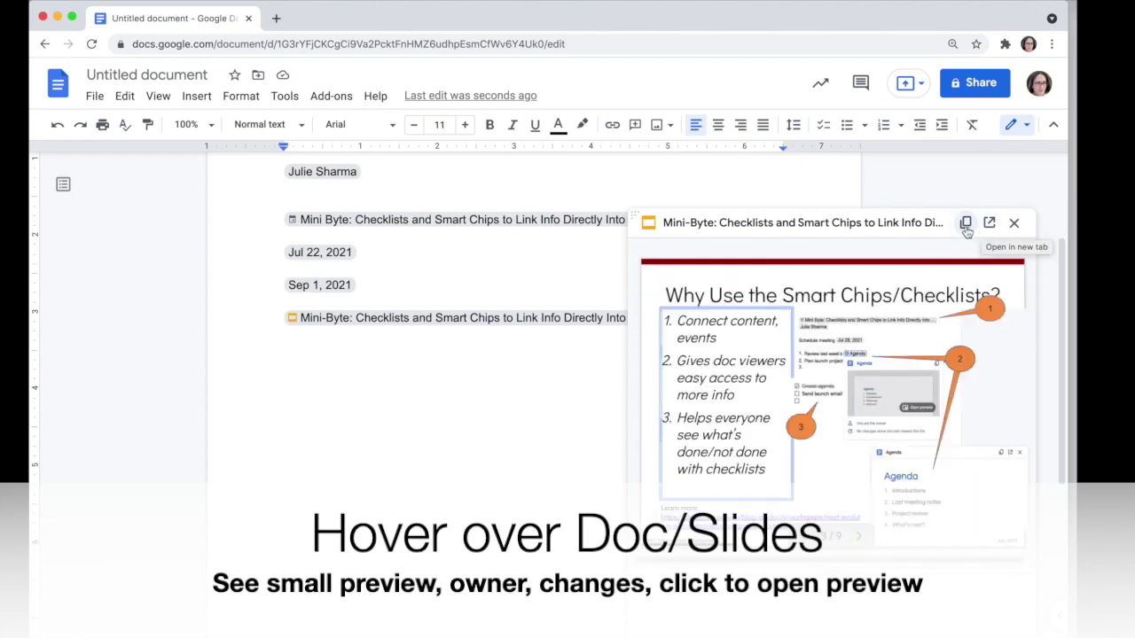
{"action": "left_click", "coordinate": [1014, 223]}
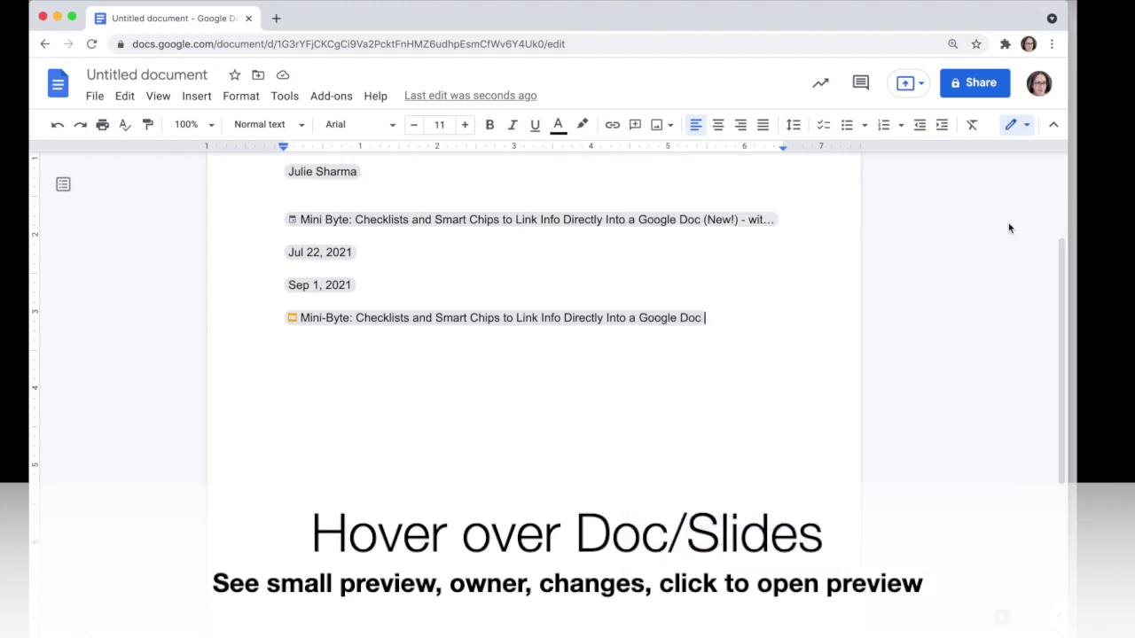
{"action": "left_click", "coordinate": [730, 327]}
{"action": "key", "text": "Return"}
{"action": "type", "text": "@agenda"}
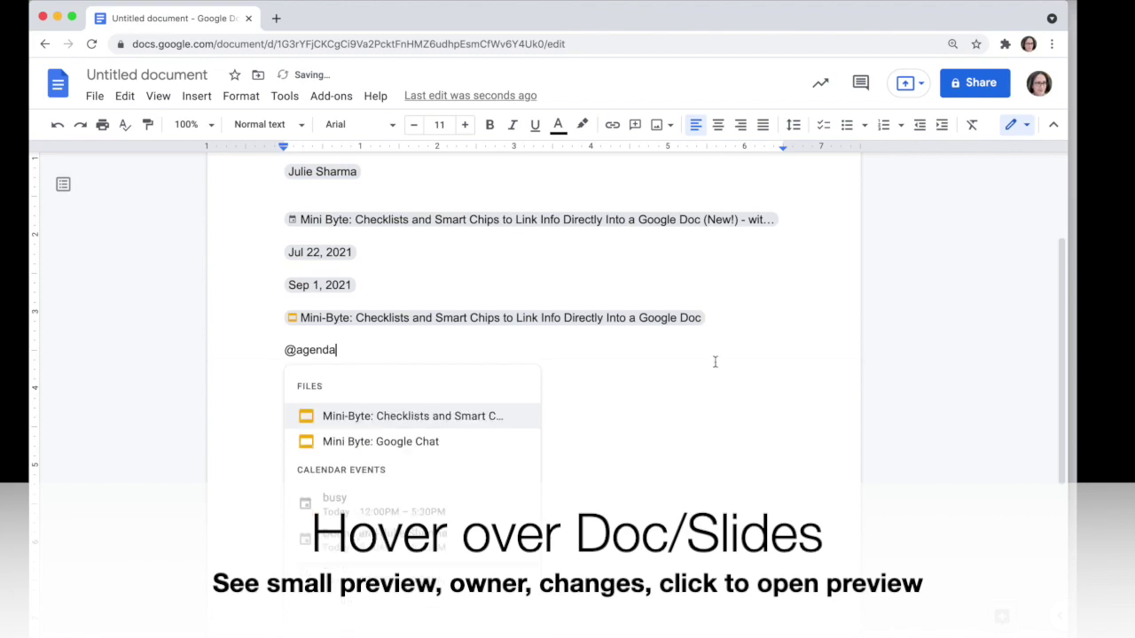
{"action": "left_click", "coordinate": [343, 420]}
{"action": "mouse_move", "coordinate": [335, 352]}
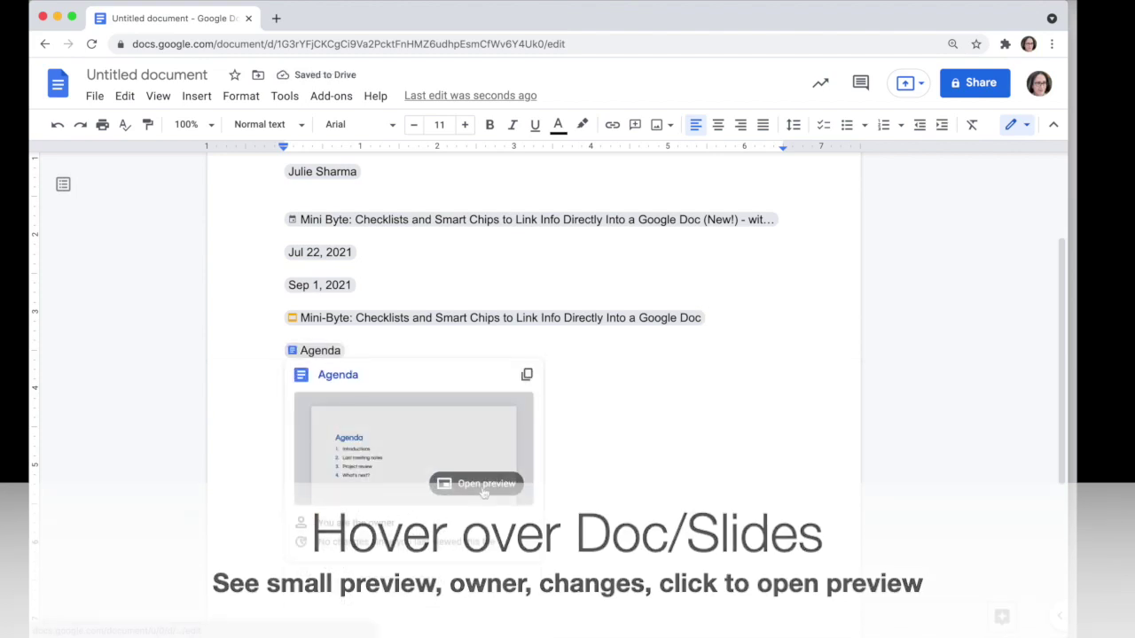
{"action": "key", "text": "Return"}
{"action": "type", "text": "@"}
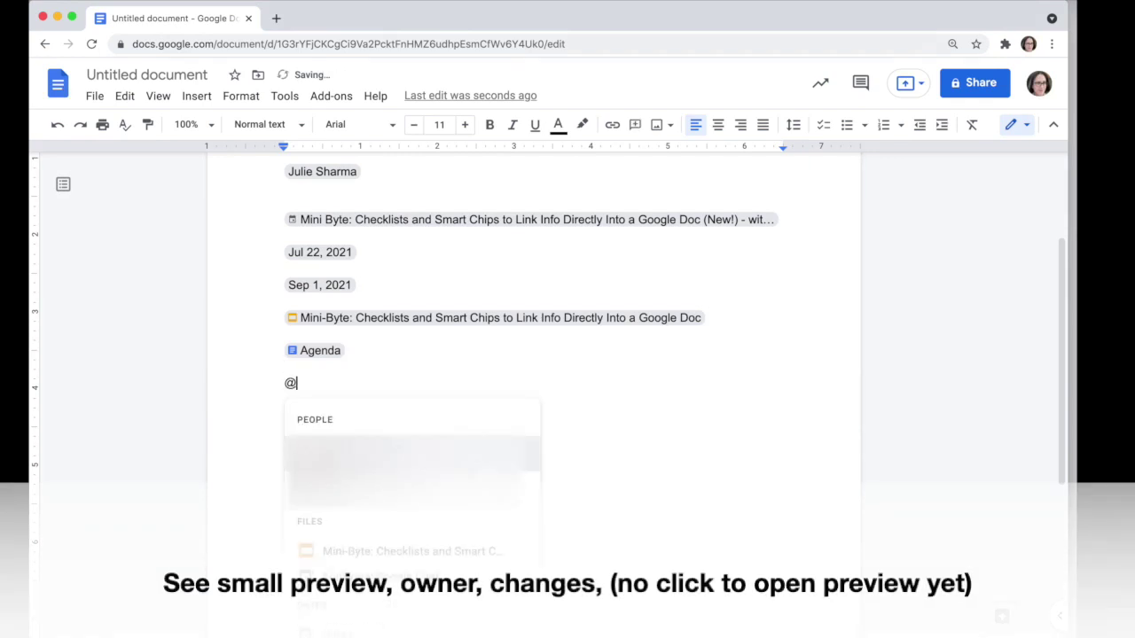
{"action": "type", "text": "summer"}
{"action": "scroll", "coordinate": [417, 497], "scroll_direction": "down", "scroll_amount": 3}
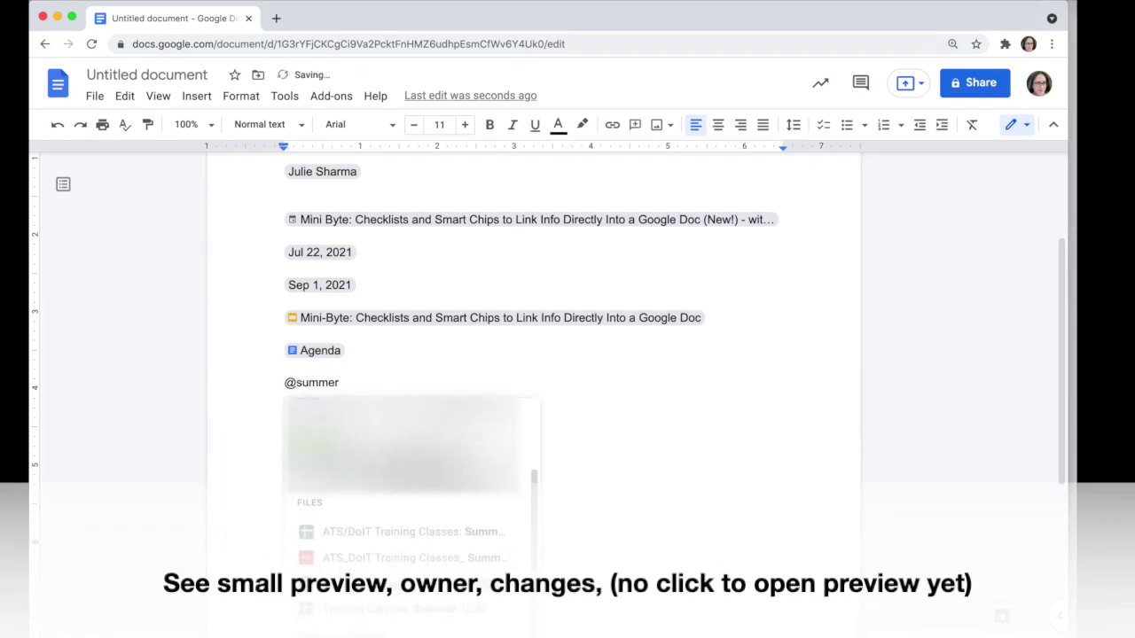
{"action": "left_click", "coordinate": [388, 553]}
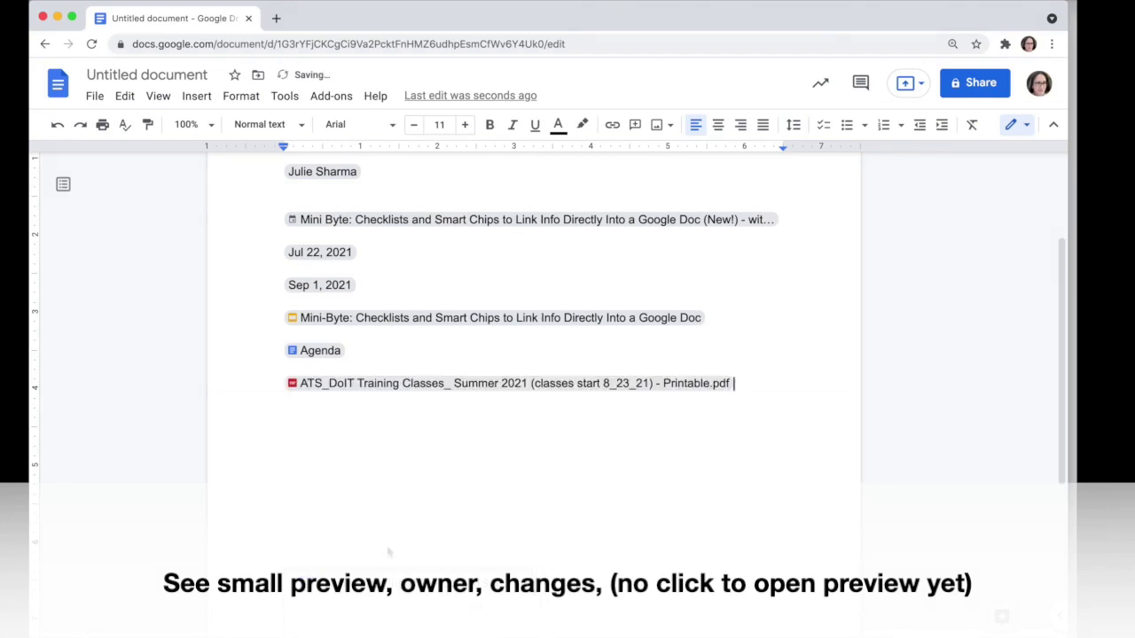
- Add empty lines after the PDF chip and scroll back up to the top of the document
{"action": "mouse_move", "coordinate": [396, 387]}
{"action": "key", "text": "Return"}
{"action": "key", "text": "Return"}
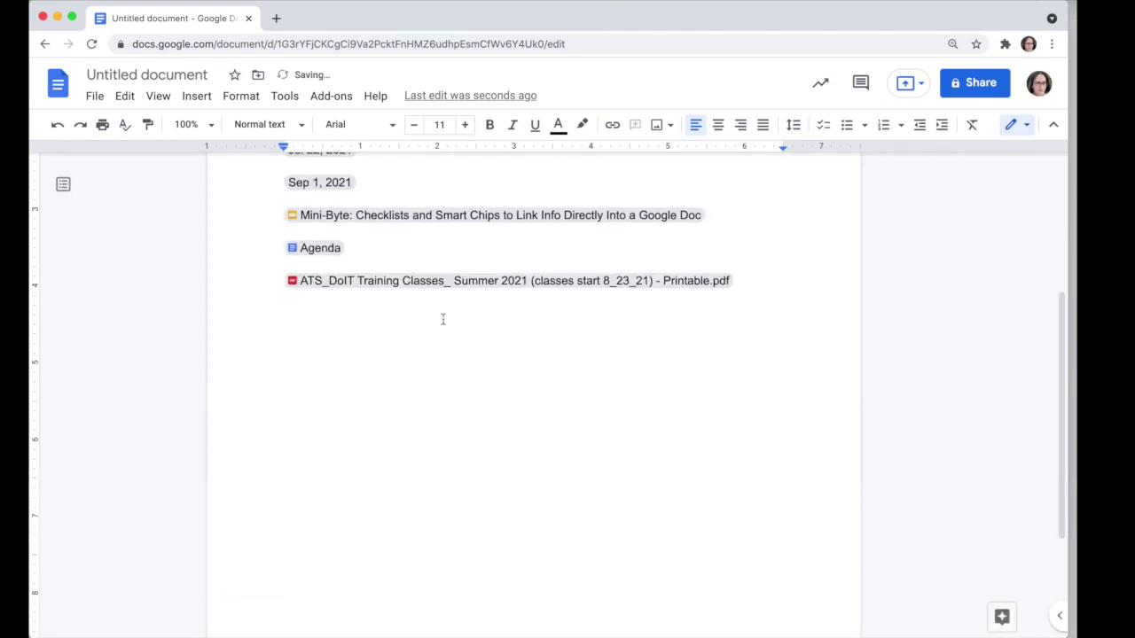
{"action": "scroll", "coordinate": [443, 317], "scroll_direction": "up", "scroll_amount": 5}
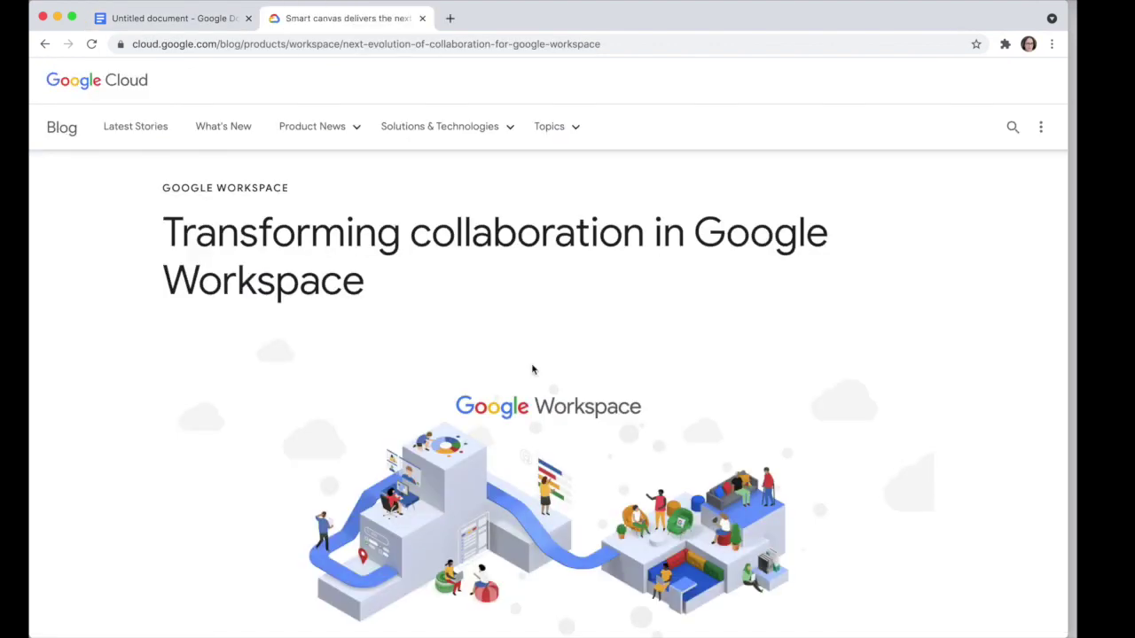
- Scroll the 'Transforming collaboration in Google Workspace' article down to the embedded smart canvas video
{"action": "scroll", "coordinate": [531, 363], "scroll_direction": "down", "scroll_amount": 15}
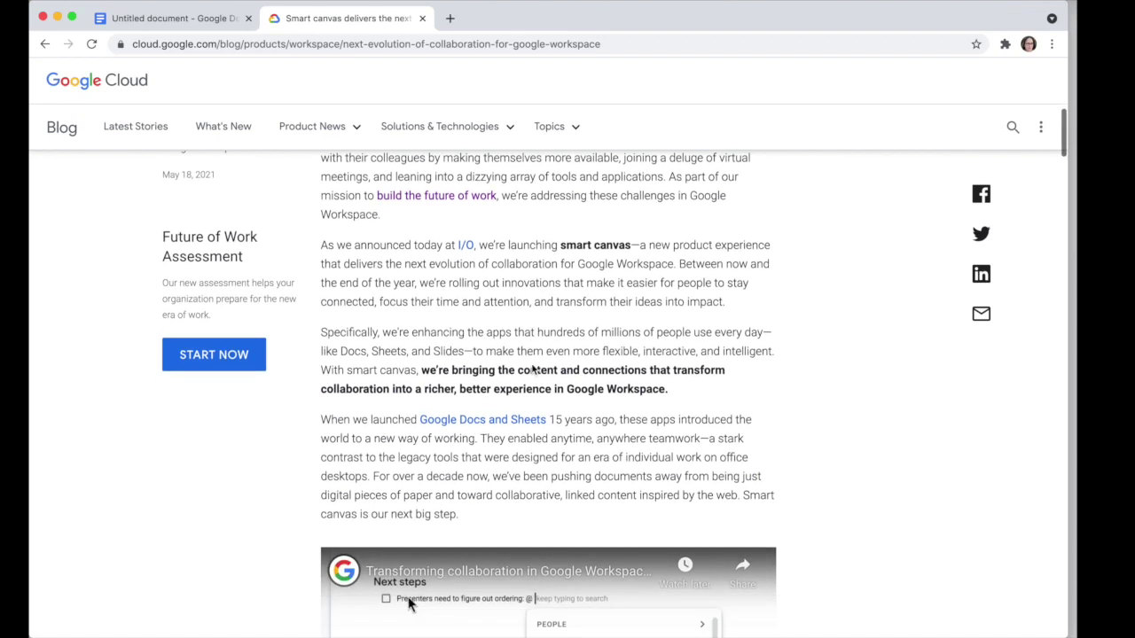
{"action": "scroll", "coordinate": [531, 368], "scroll_direction": "down", "scroll_amount": 1}
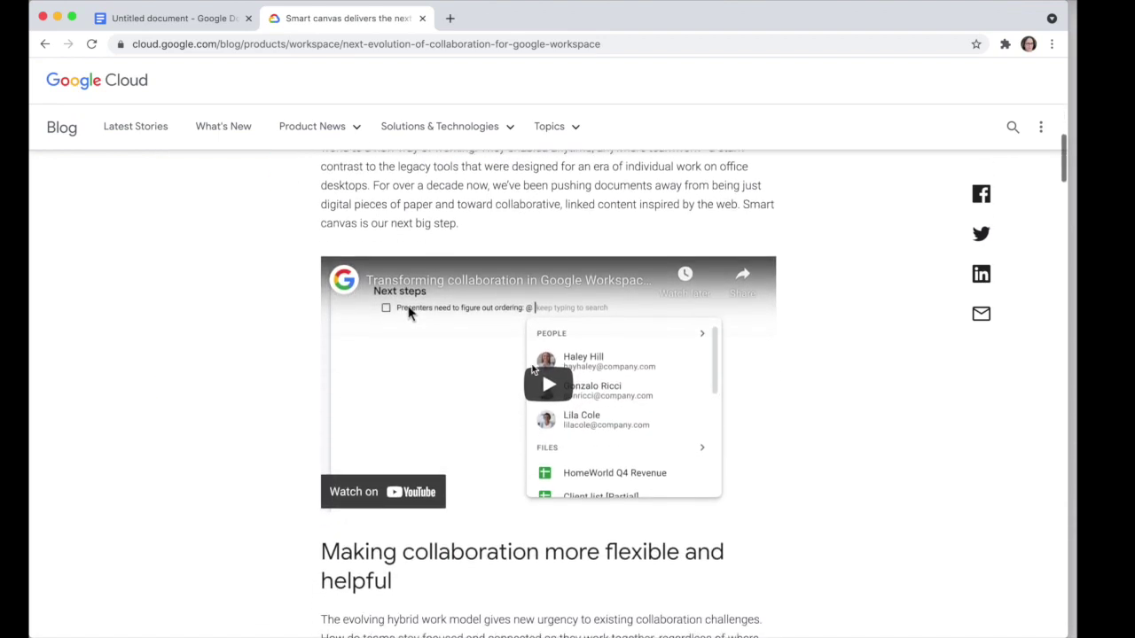